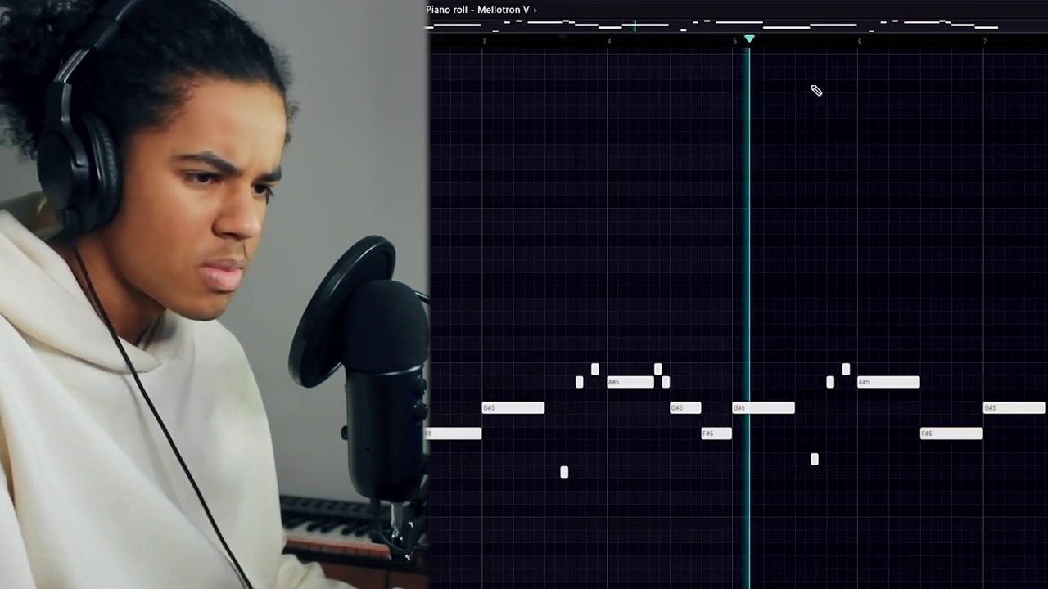
Step: Raise the short Mellotron V note in the second half of bar 5 to D#6
scroll(821, 118, "up", 2)
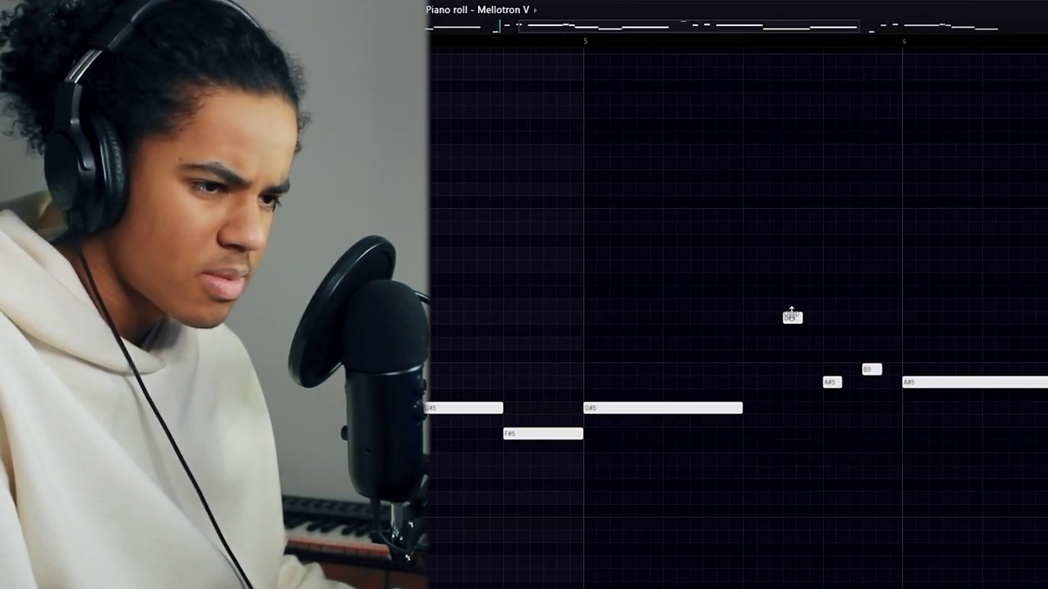
scroll(719, 123, "down", 3)
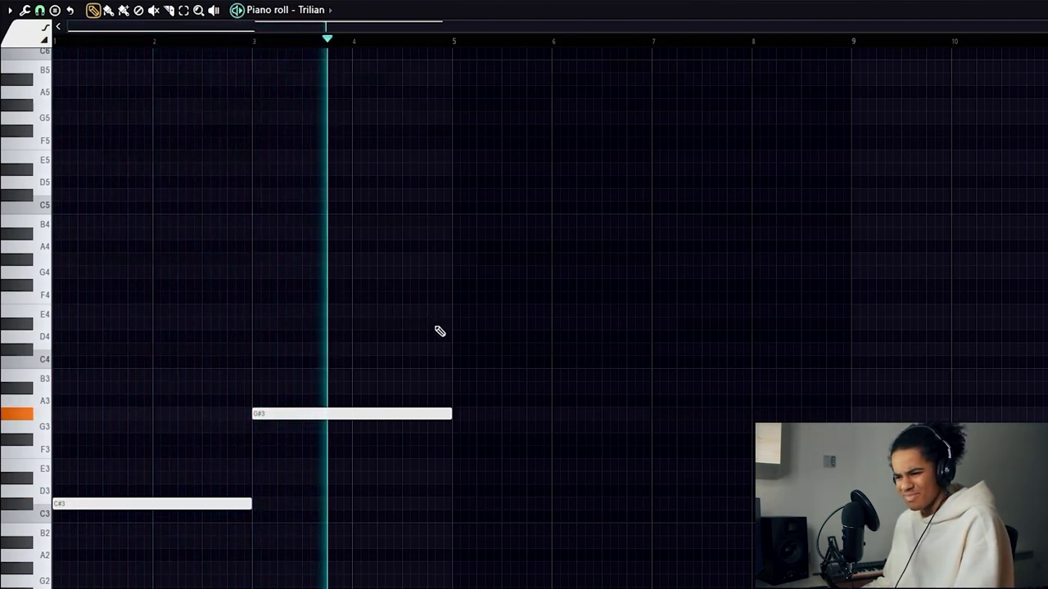
Step: Repeat the two long Trilian bass notes across bars 5 to 8 and clone the Trilian channel
key("ctrl+b")
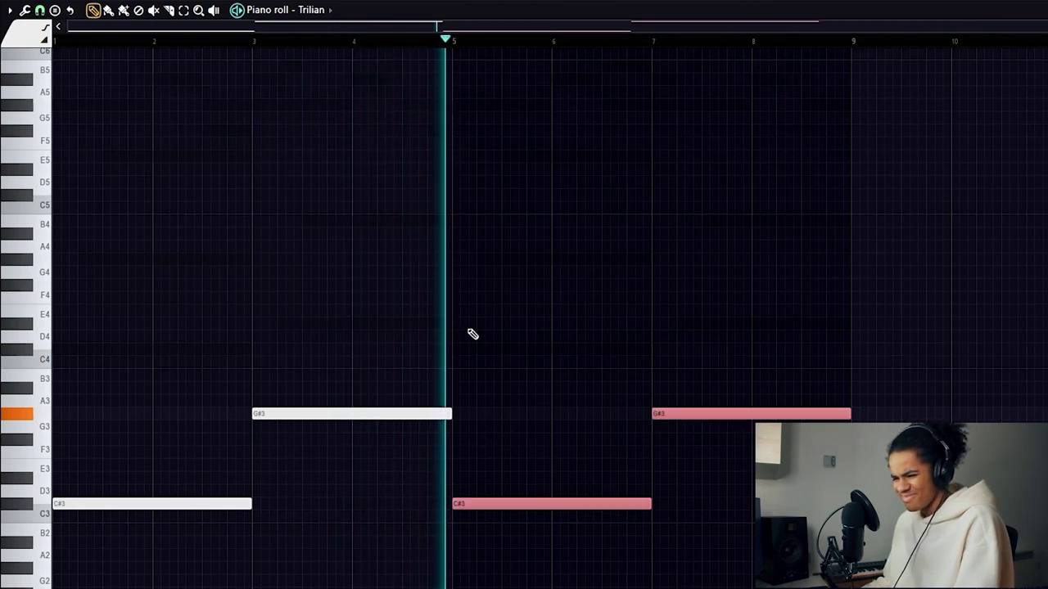
key("ctrl+d")
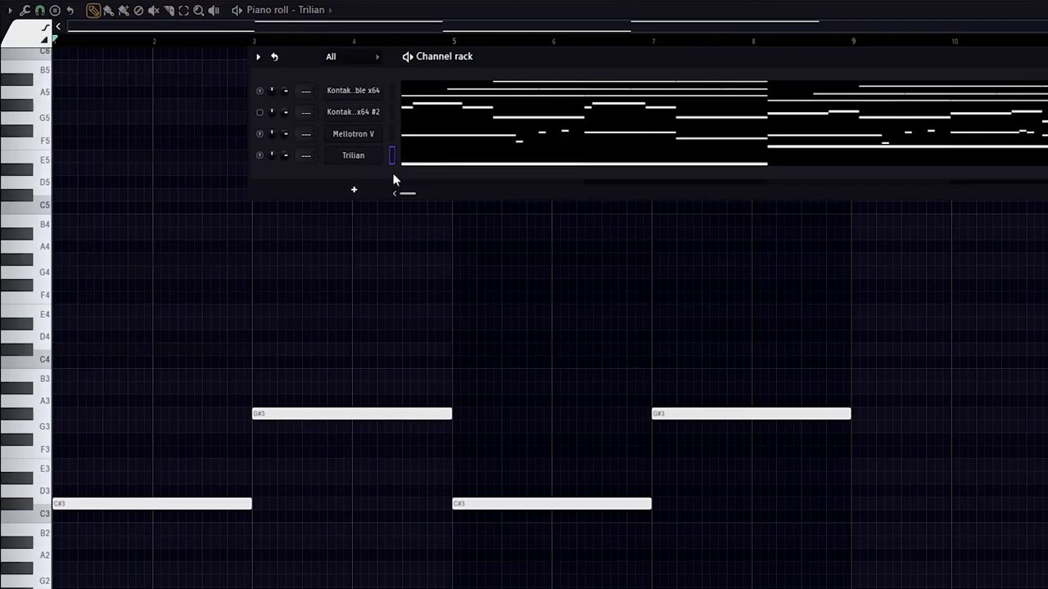
right_click(381, 157)
left_click(421, 291)
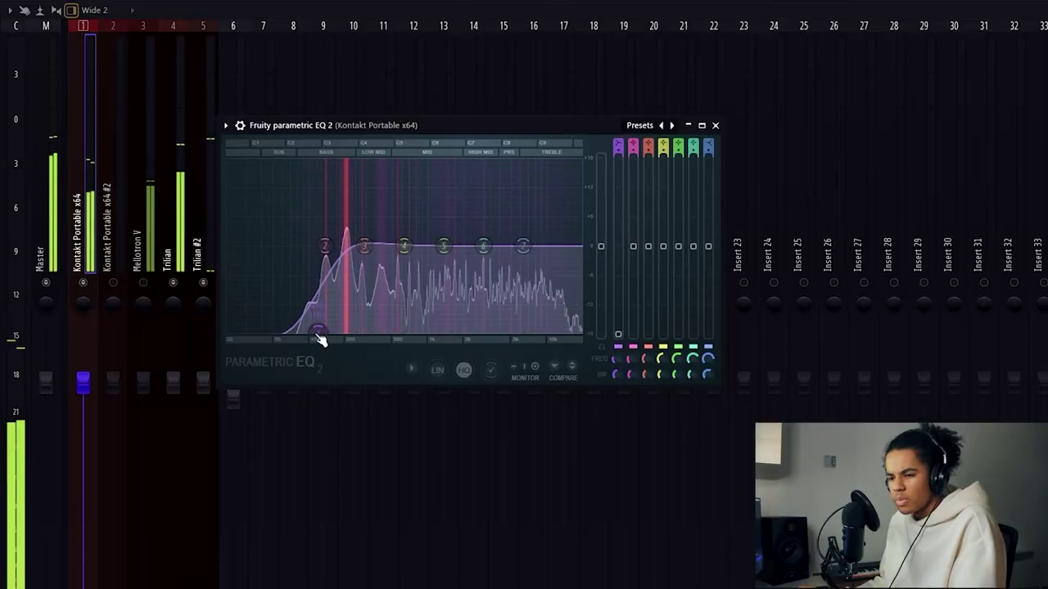
Step: Shift the low-cut band higher and band 7 lower in frequency in Kontakt Portable x64's Fruity parametric EQ 2
left_click_drag(320, 339, 349, 332)
left_click_drag(524, 244, 489, 244)
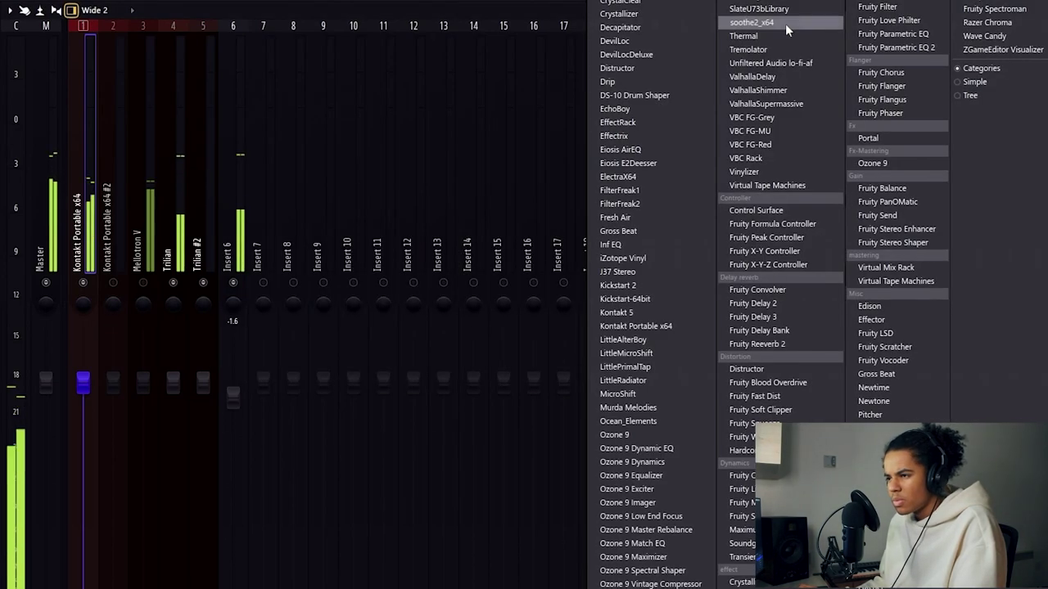
Step: Add soothe2_x64 to the Kontakt Portable x64 mixer track and raise the threshold of its Fruity Fast Dist
left_click(785, 24)
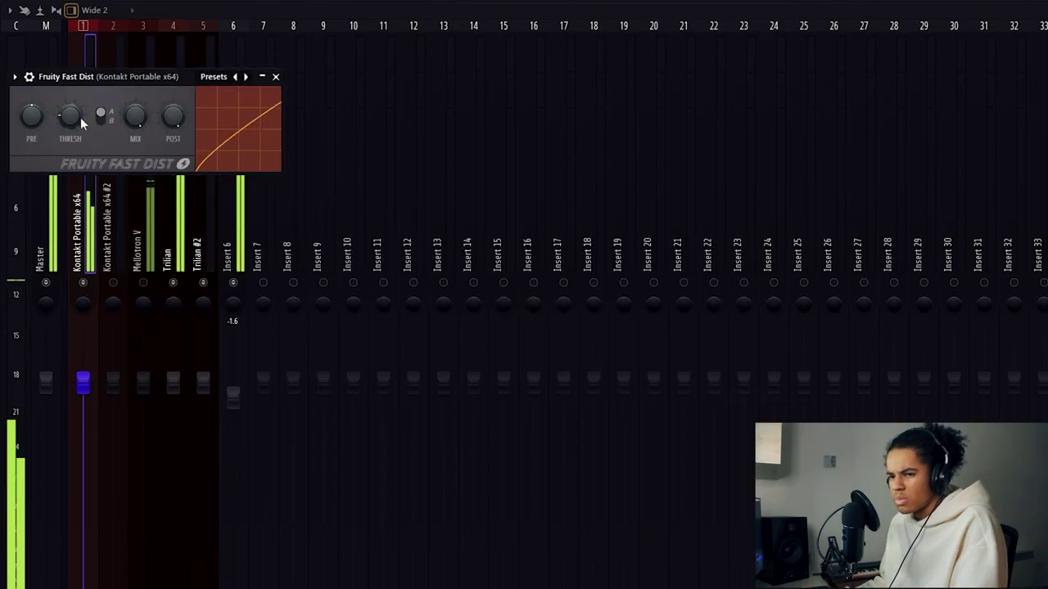
left_click_drag(78, 118, 79, 99)
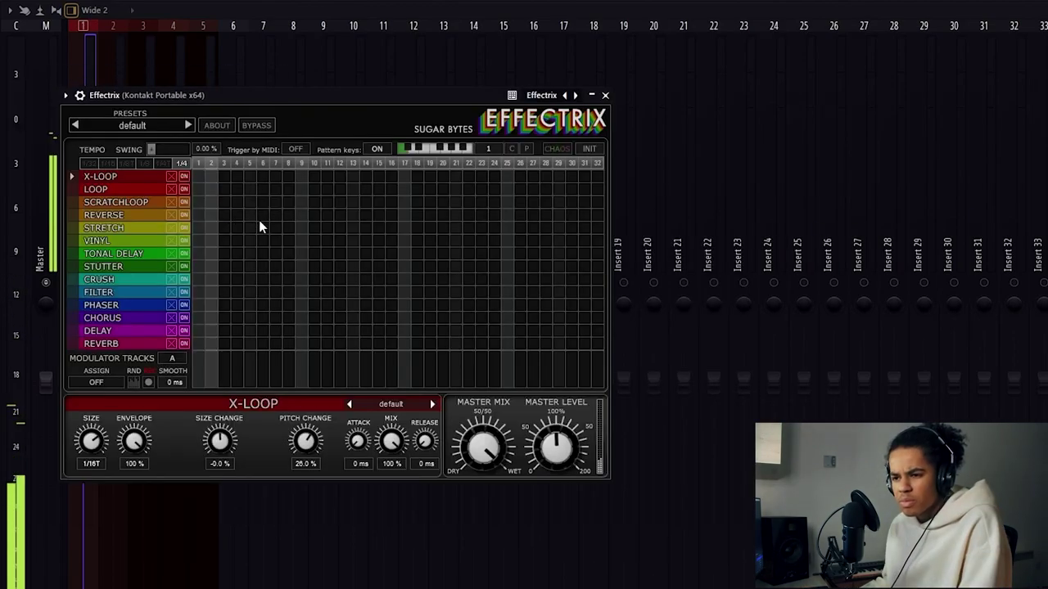
Step: Program the Effectrix sequence with Reverse on steps 8 and 24 and Stutter on steps 4 and 12
left_click(287, 214)
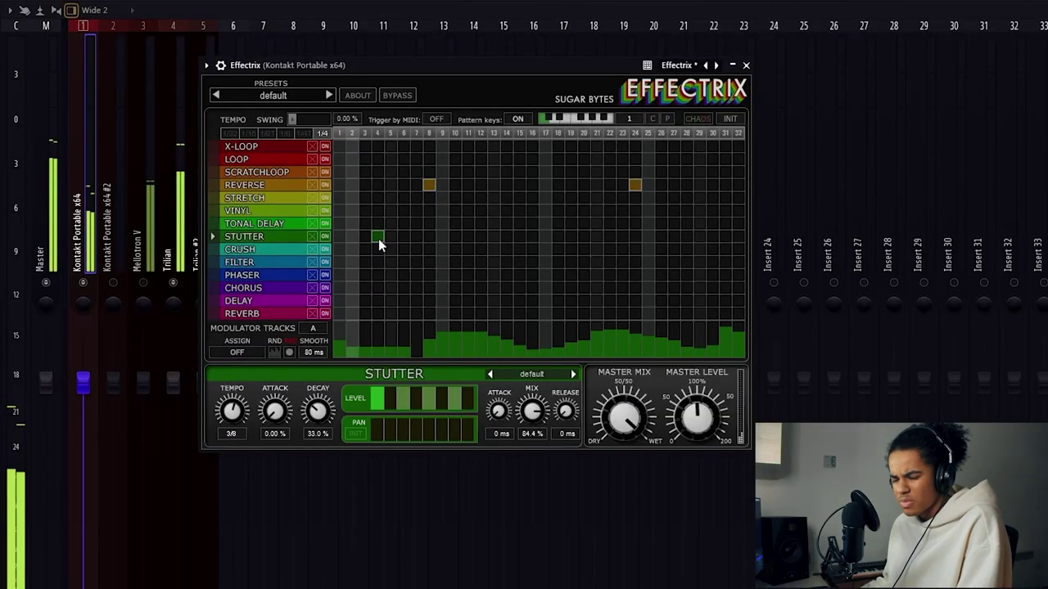
left_click(480, 236)
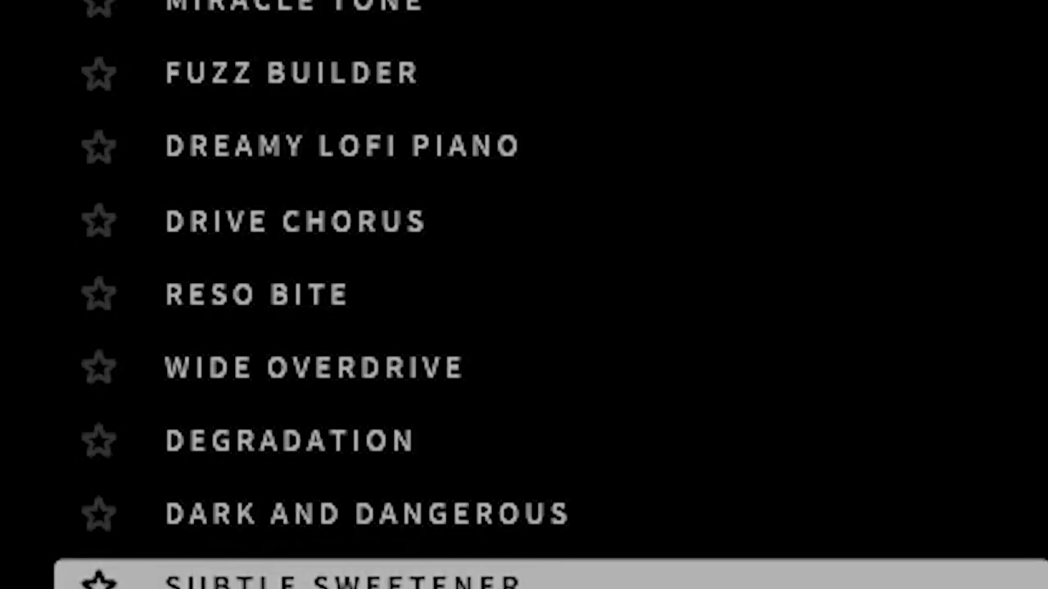
Step: Load the Dark and Dangerous preset in Thermal and close the preset browser
scroll(391, 515, "down", 1)
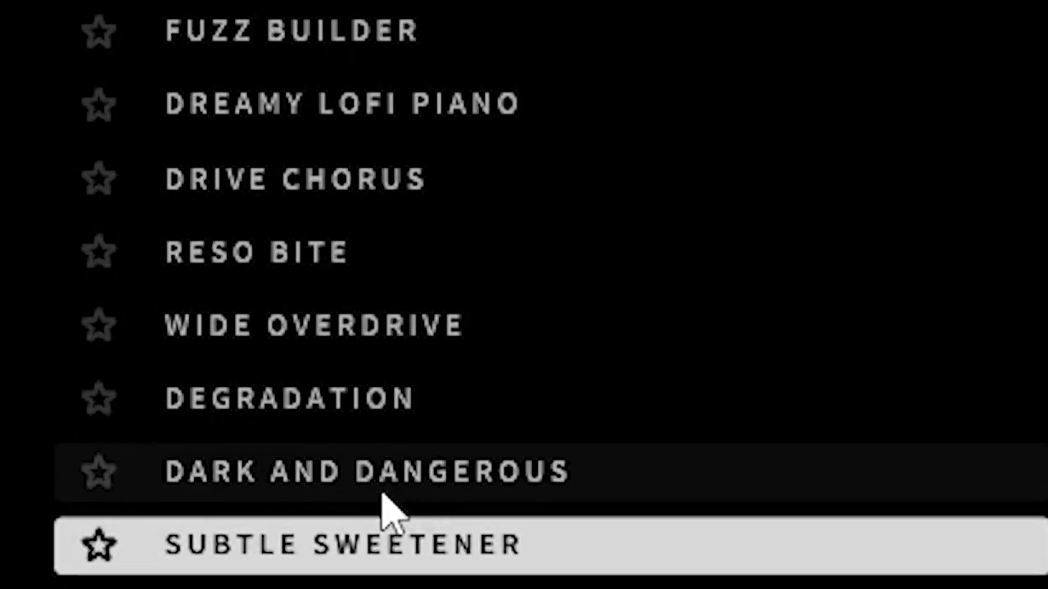
left_click(383, 495)
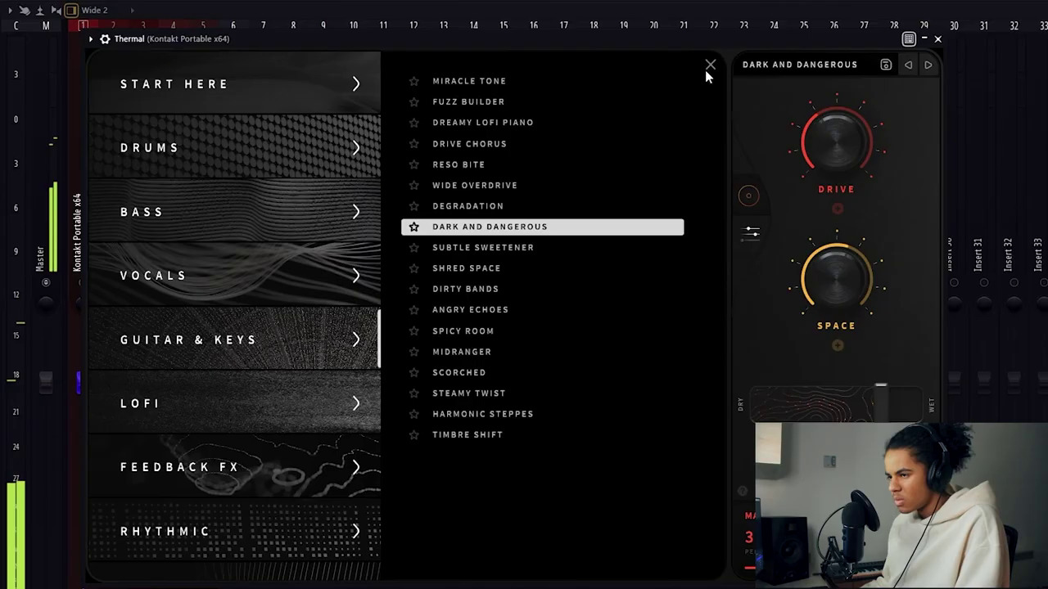
left_click(709, 66)
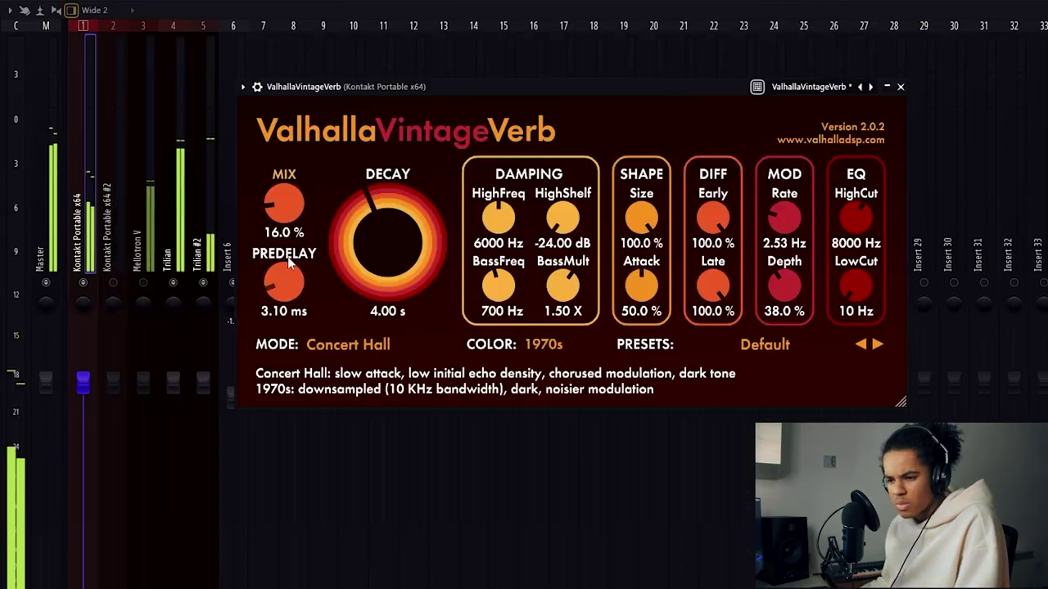
Step: Adjust the predelay of ValhallaVintageVerb on the Kontakt Portable x64 mixer track
scroll(288, 260, "down", 3)
scroll(288, 260, "up", 2)
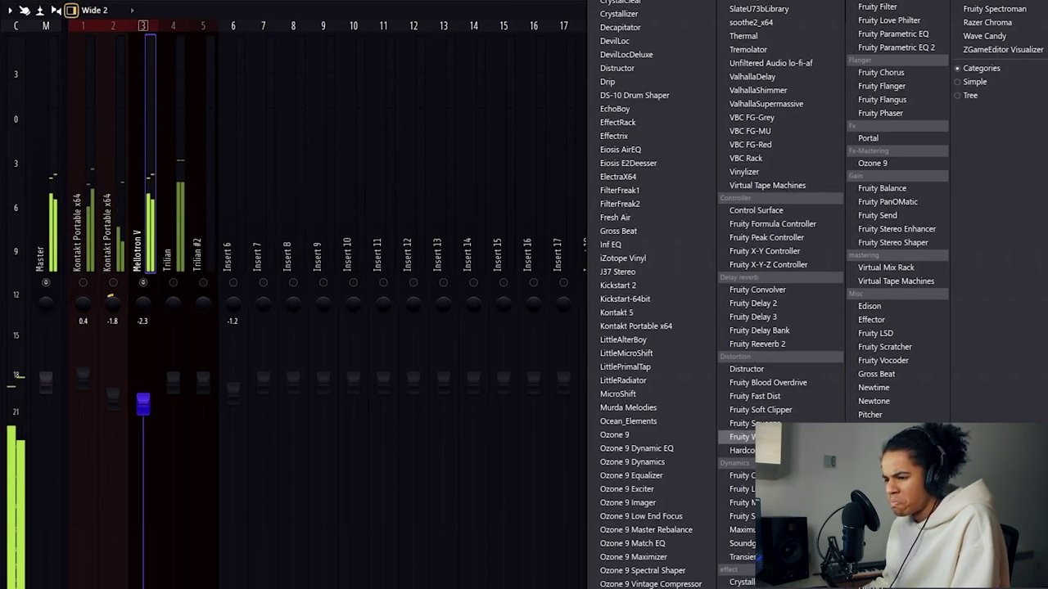
Step: Add Fruity Reeverb 2 to the Mellotron V track and set RC-20 Retro Color's Space amount to 14 %
left_click(780, 344)
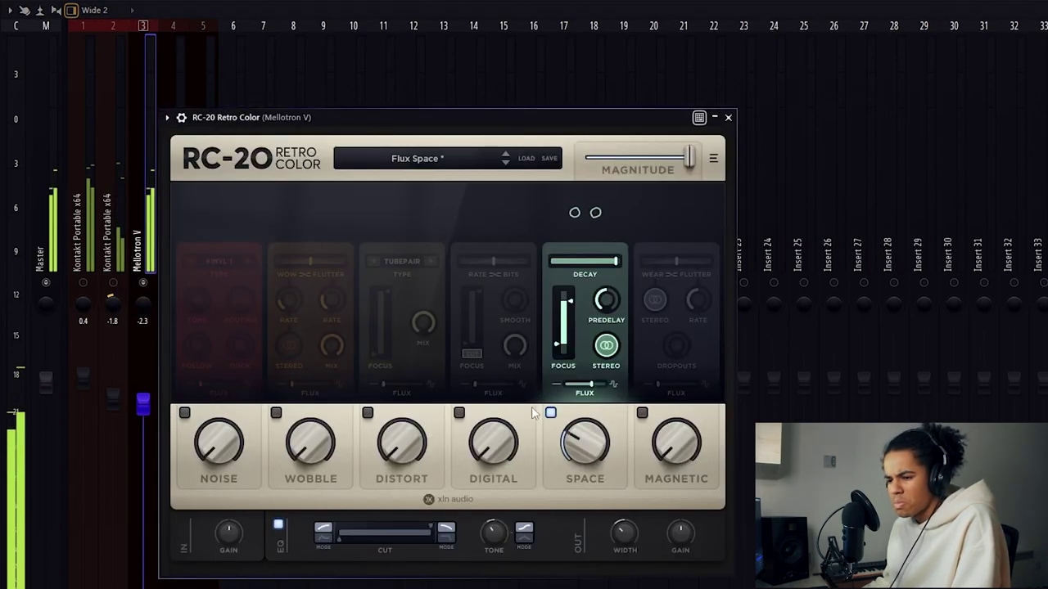
left_click_drag(577, 441, 577, 469)
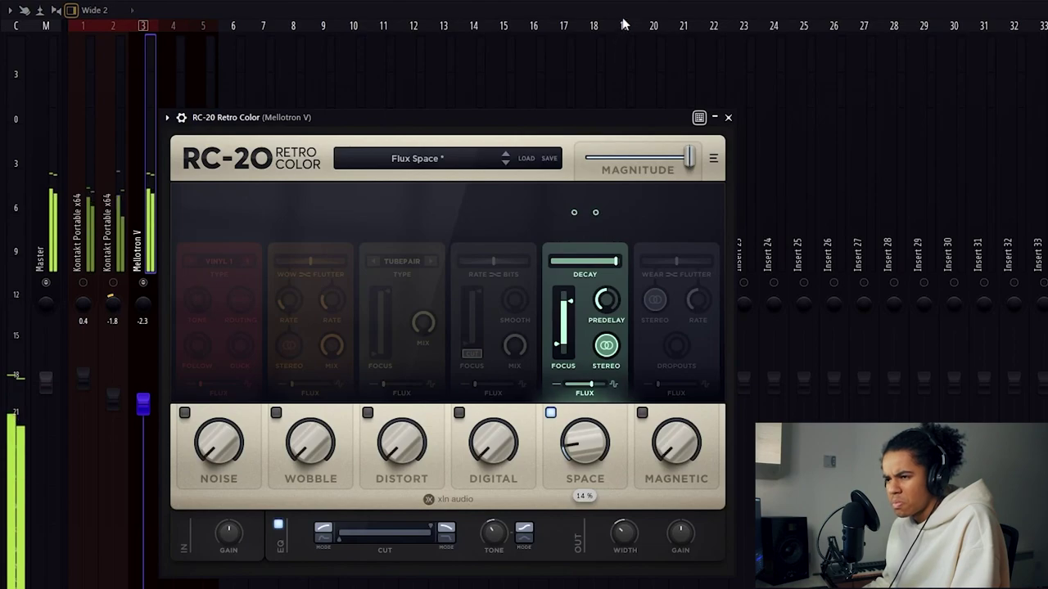
key("Escape")
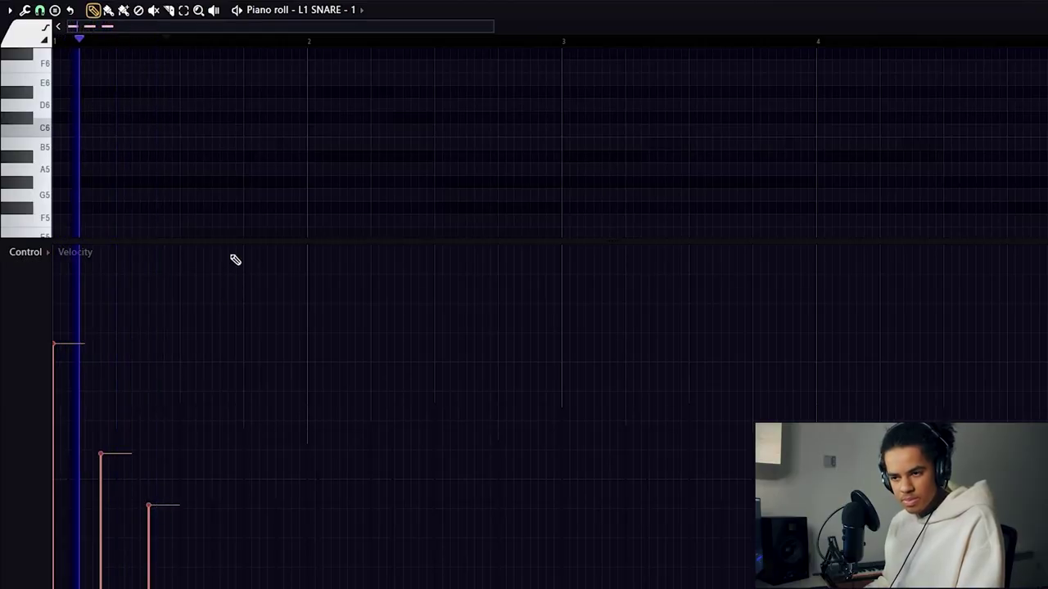
Step: Raise the velocity of the second L1 SNARE hit and add two C5 hits in the second half of bar 1
key("space")
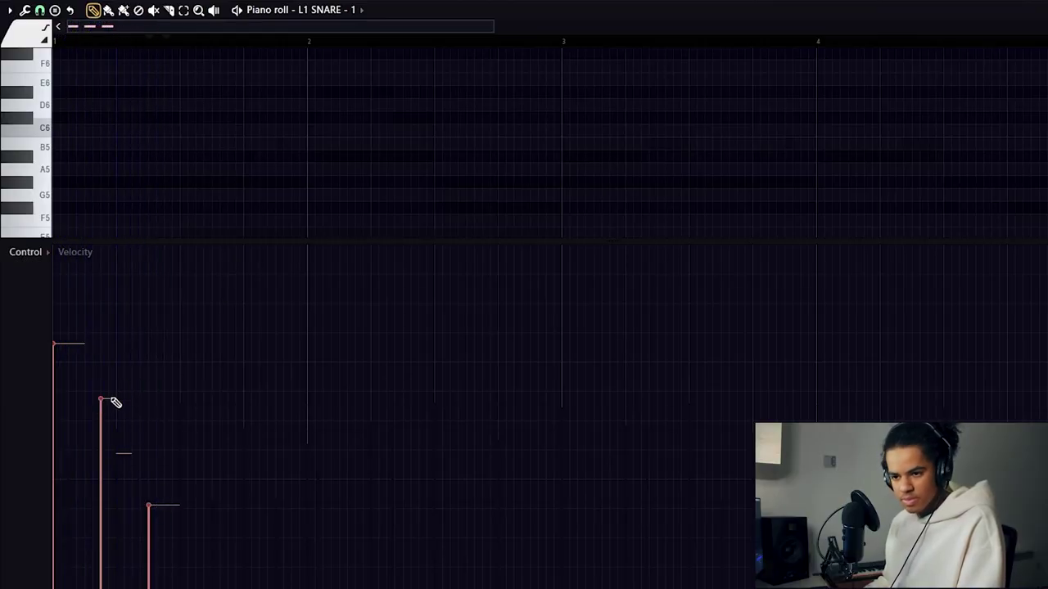
left_click_drag(221, 253, 210, 434)
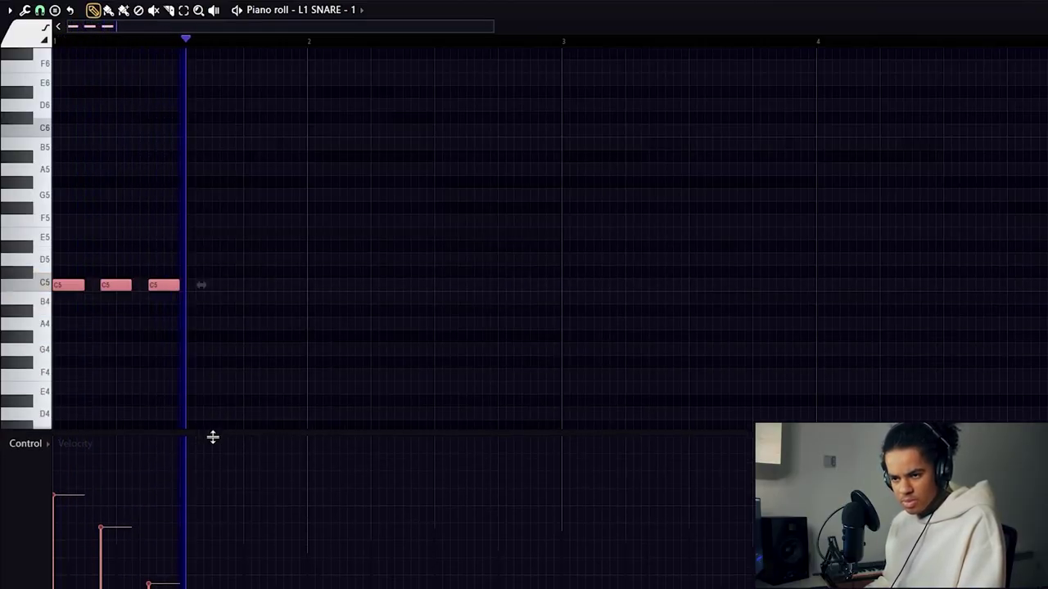
left_click(250, 284)
left_click_drag(288, 286, 243, 283)
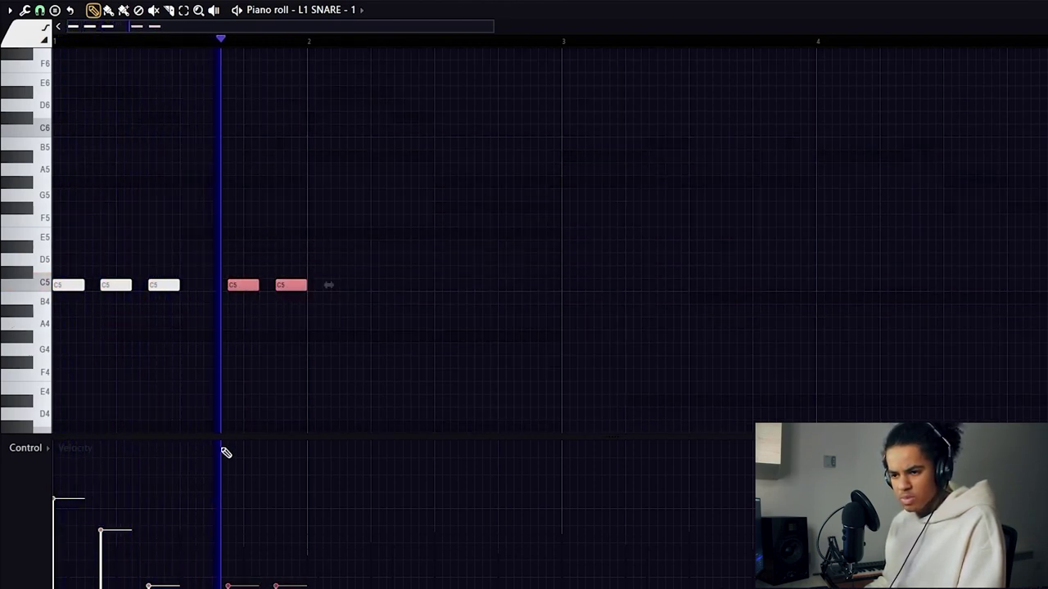
Step: Repeat the bar 1 snare pattern through bar 4 and add an extra C5 hit in the middle of bar 4
key("ctrl+d")
key("ctrl+a")
key("ctrl+b")
key("ctrl+d")
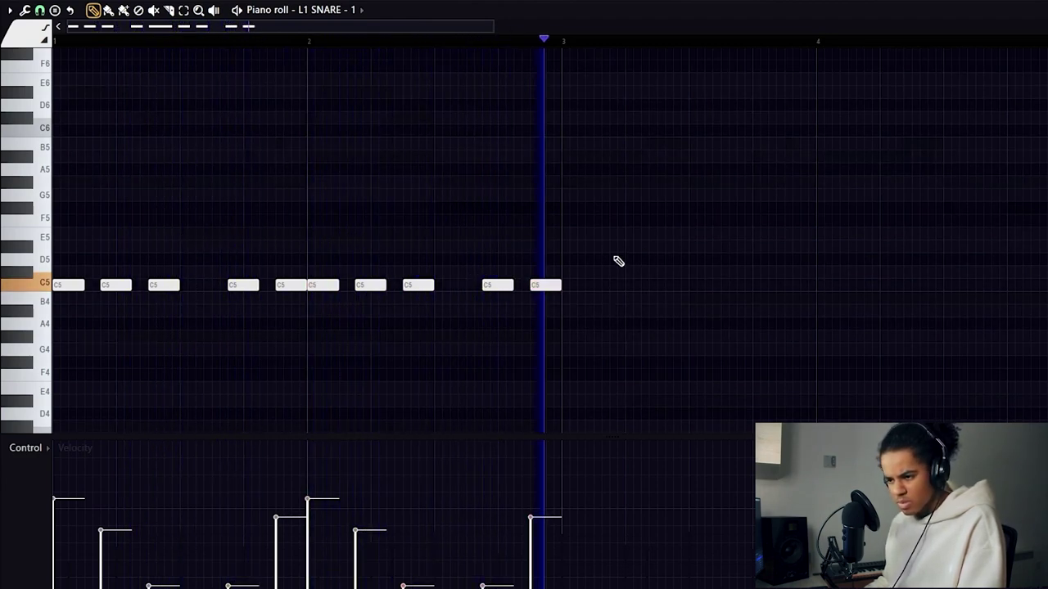
key("ctrl+b")
left_click(954, 285)
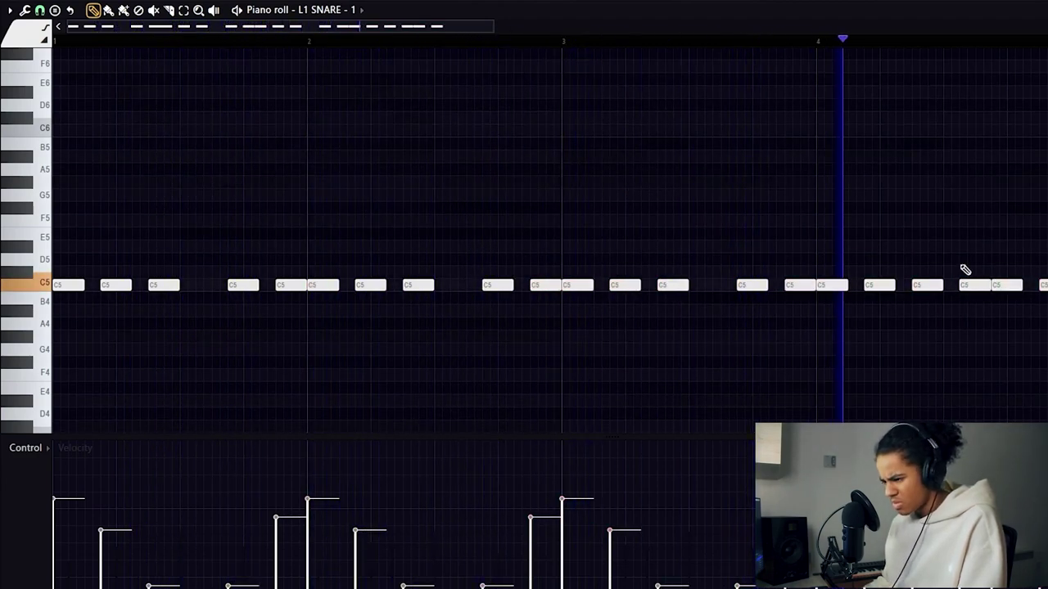
key("ctrl+d")
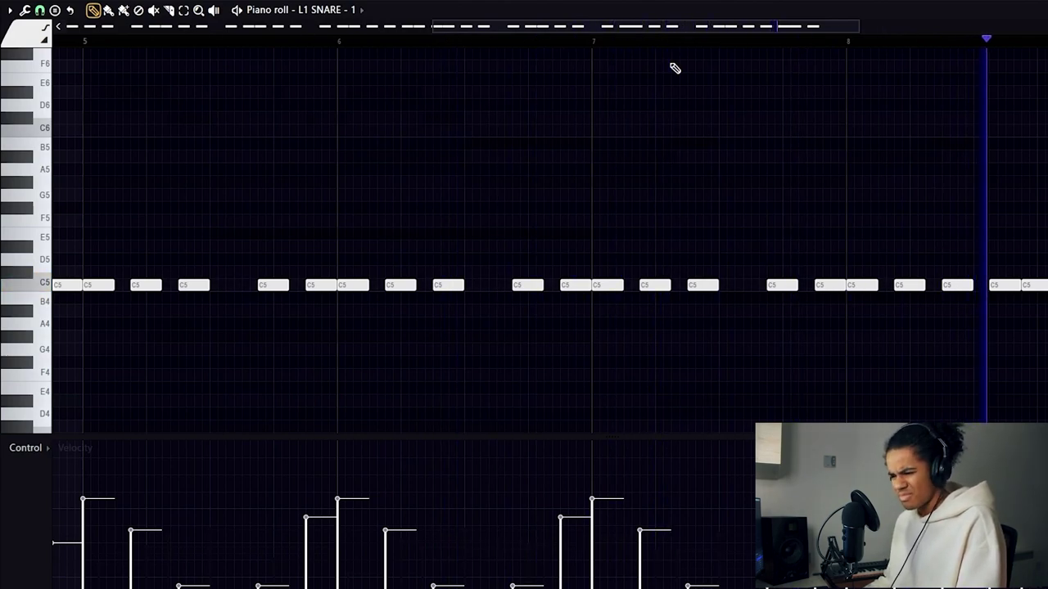
Step: Place an extra short C5 snare hit directly before the last hit of bar 1
scroll(674, 68, "up", 5)
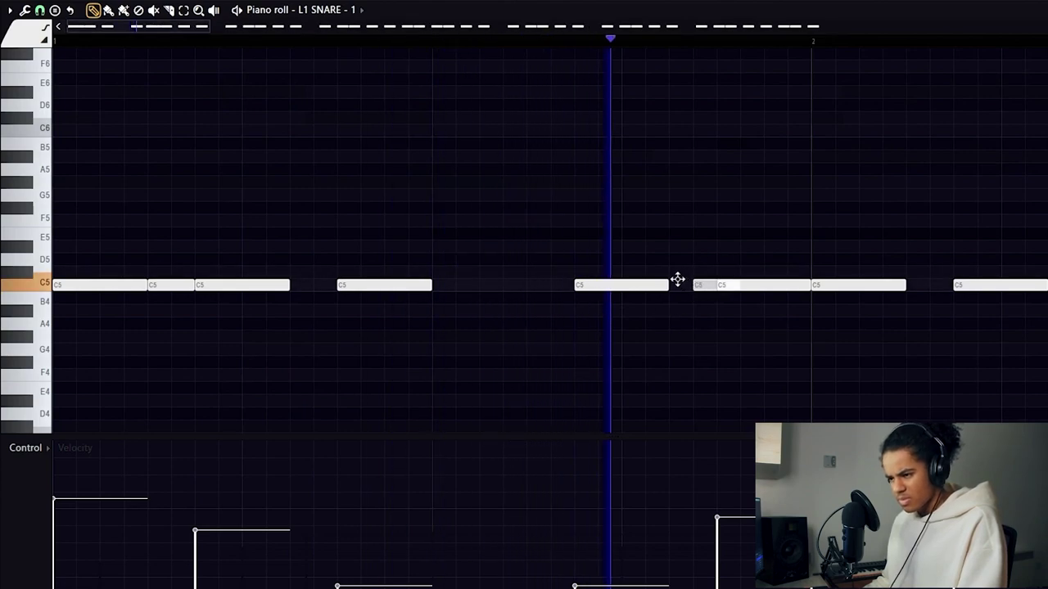
left_click_drag(708, 286, 683, 286)
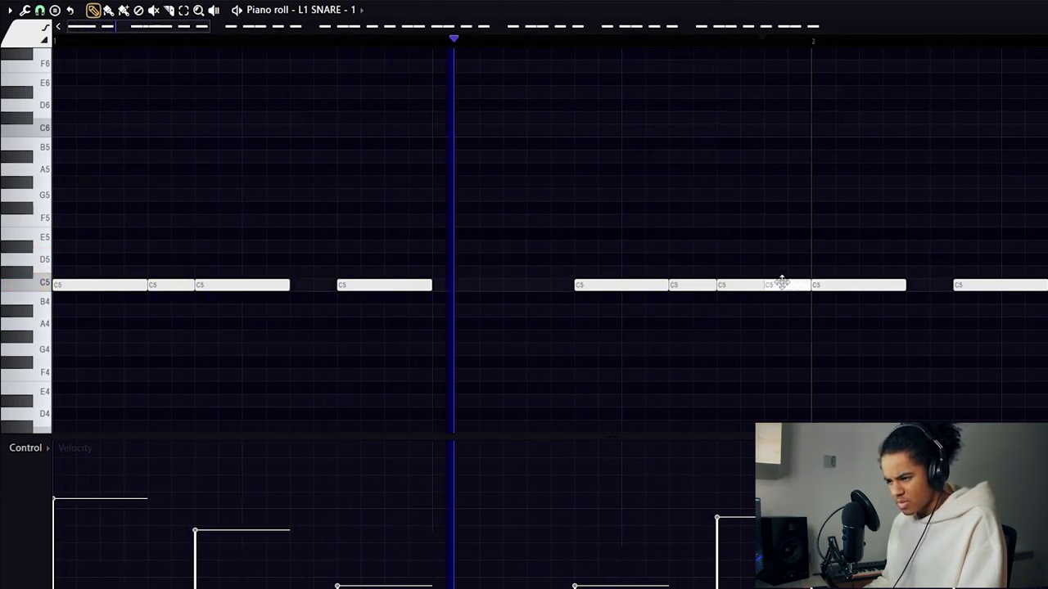
Step: Add short snare notes at F5, D5 and G#4 in the second half of bar 4
scroll(769, 36, "down", 4)
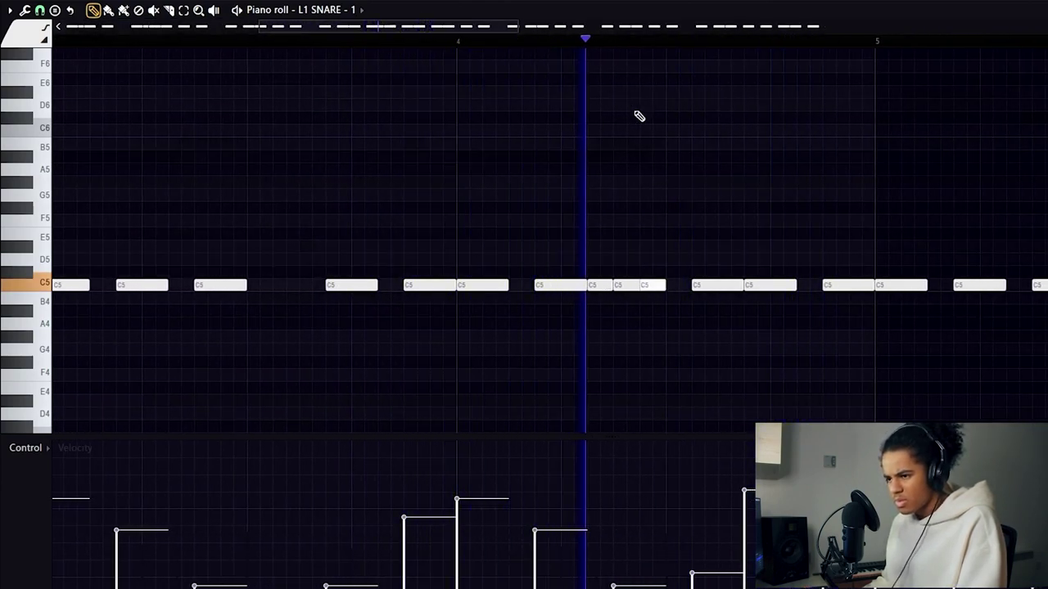
left_click(671, 221)
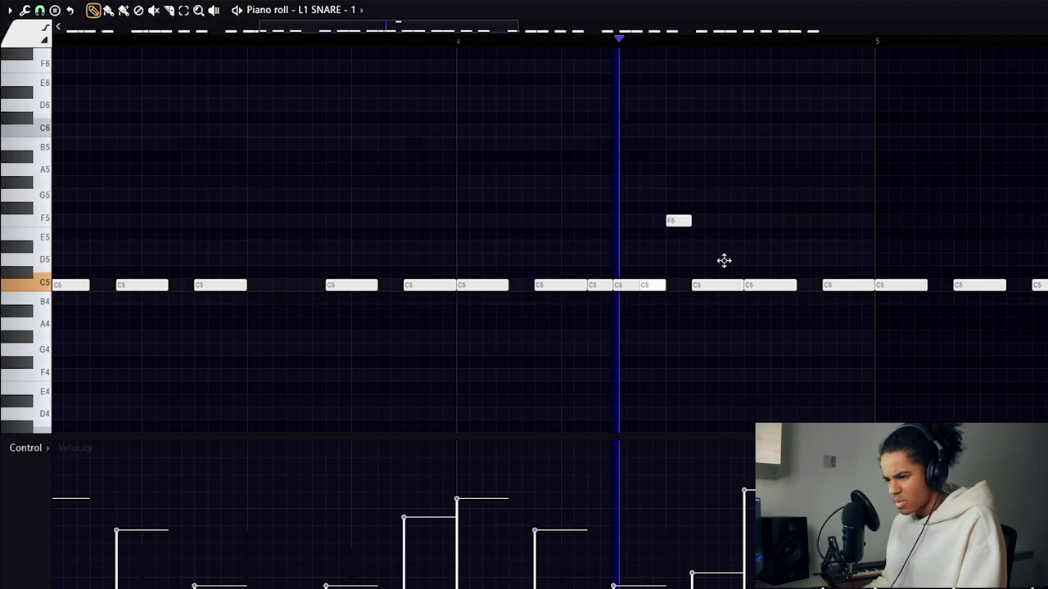
left_click(802, 258)
left_click(851, 337)
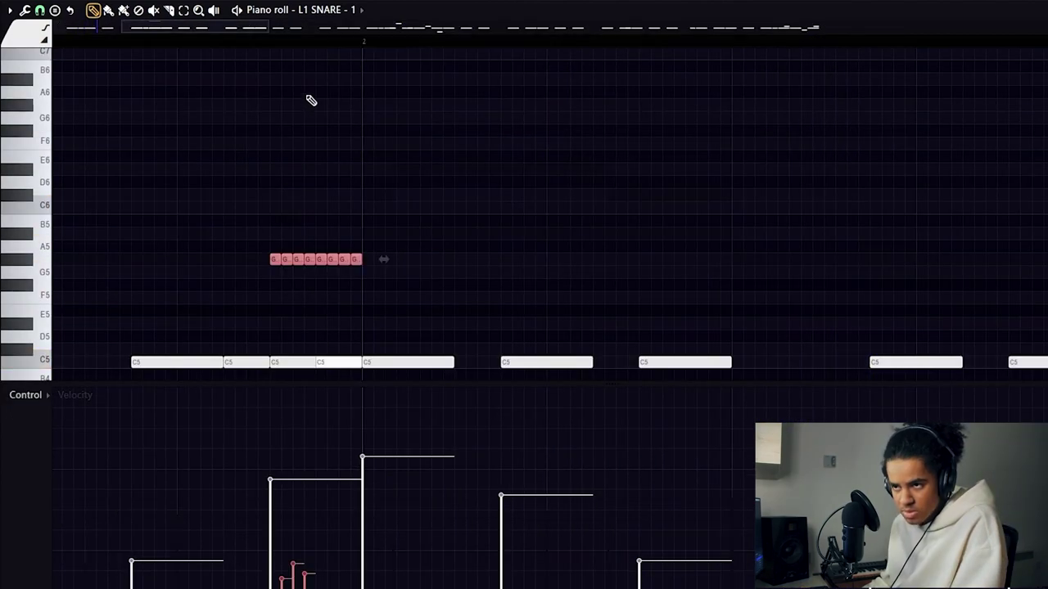
Step: Copy the fast G#5 snare roll from the end of bar 1 to the end of bar 3 at A#3
scroll(328, 51, "down", 4)
left_click_drag(524, 222, 563, 267)
scroll(606, 210, "up", 6)
scroll(614, 123, "down", 4)
scroll(541, 341, "down", 3)
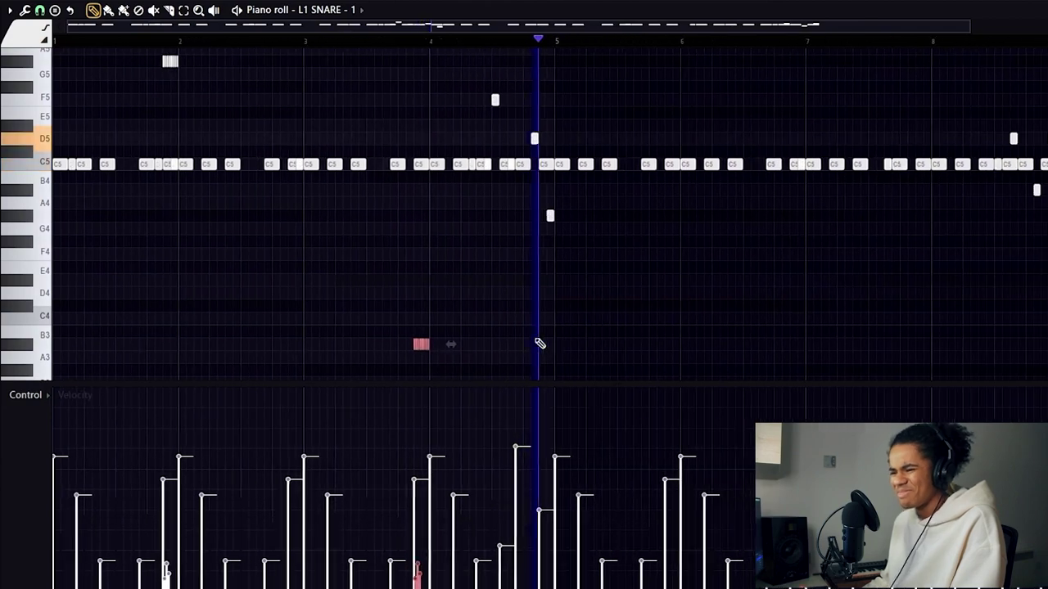
left_click_drag(519, 383, 511, 450)
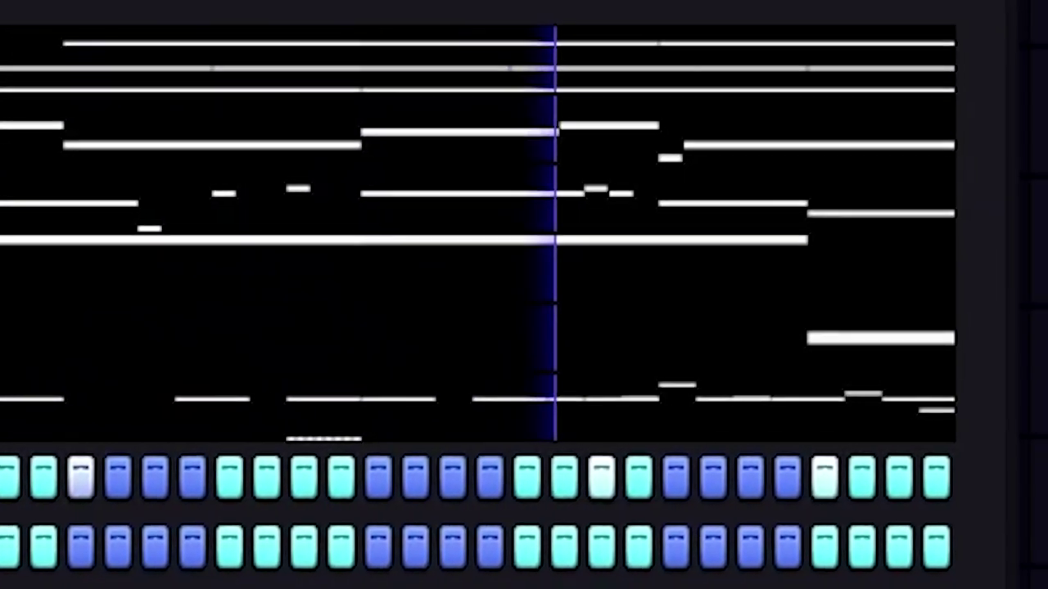
Step: Open the piano roll of the Perc sample channel and that of the channel added below it
right_click(250, 280)
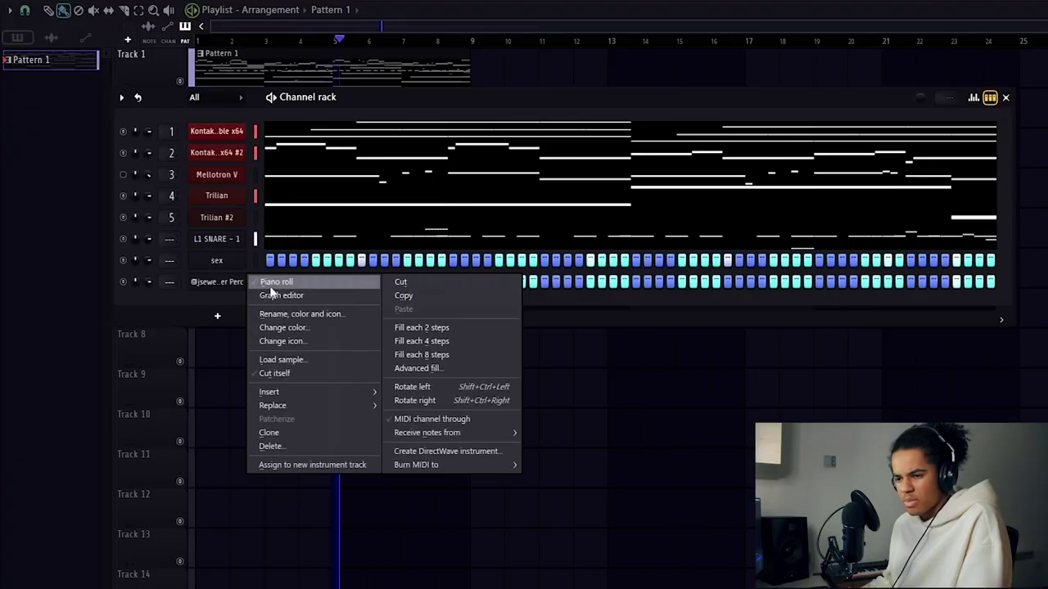
left_click(270, 283)
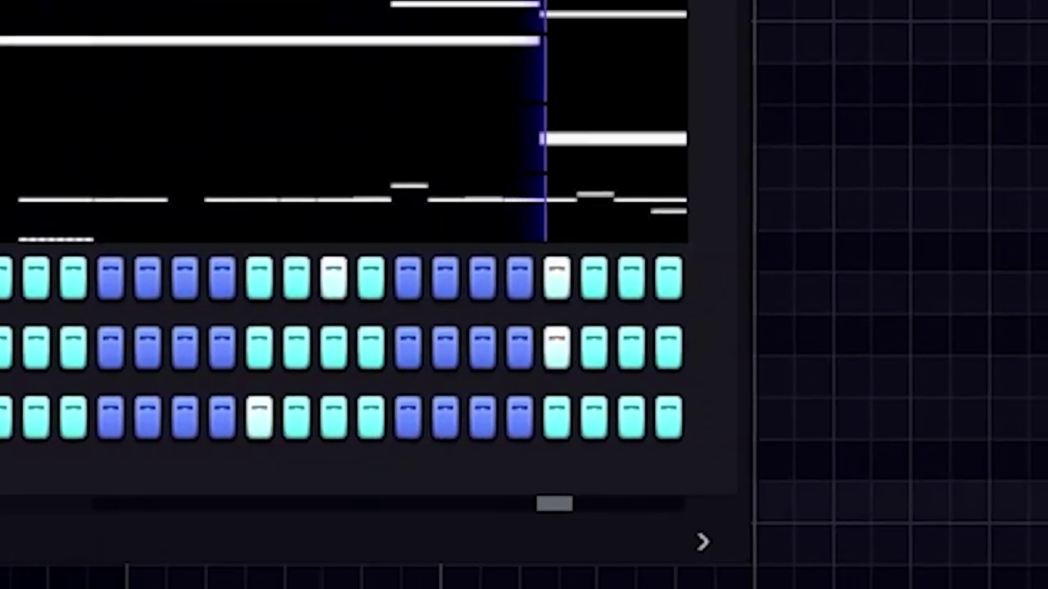
right_click(249, 296)
left_click(278, 302)
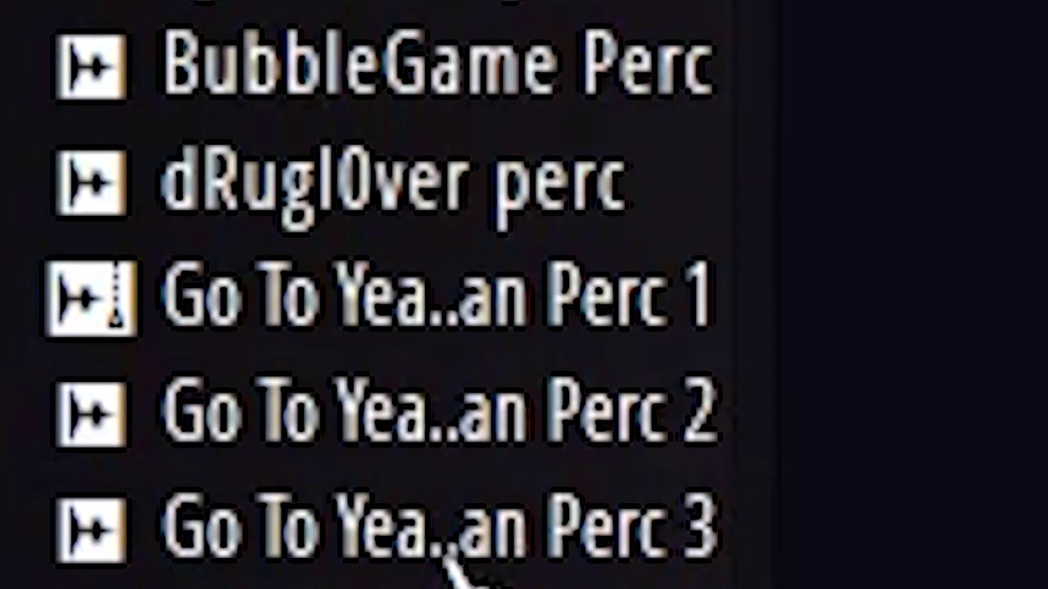
Step: Add the Go To YeatxKan Perc 1 sample to the channel rack and repeat its C5 hits across bars 5 to 8
left_click_drag(497, 230, 577, 559)
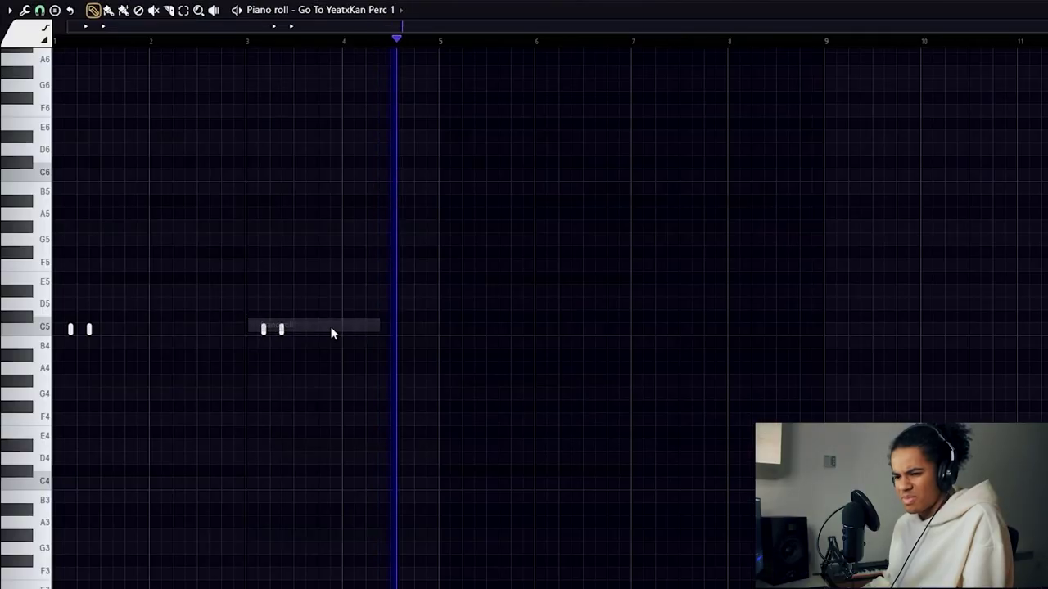
key("ctrl+b")
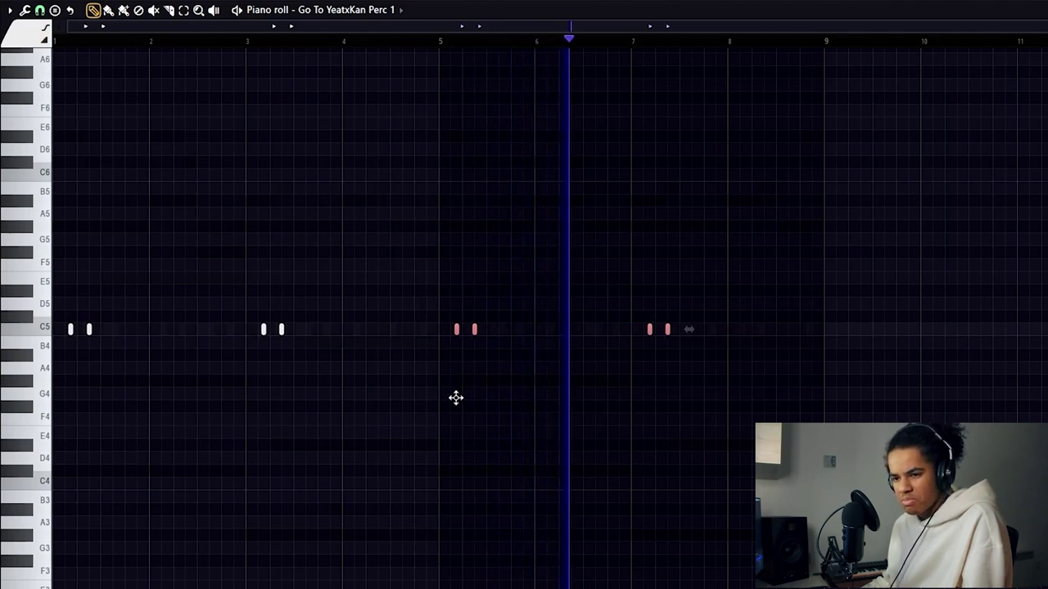
Step: Show the velocities of the Go To YeatxKan Perc 1 pattern and lower the second hit of every pair
left_click_drag(344, 586, 347, 416)
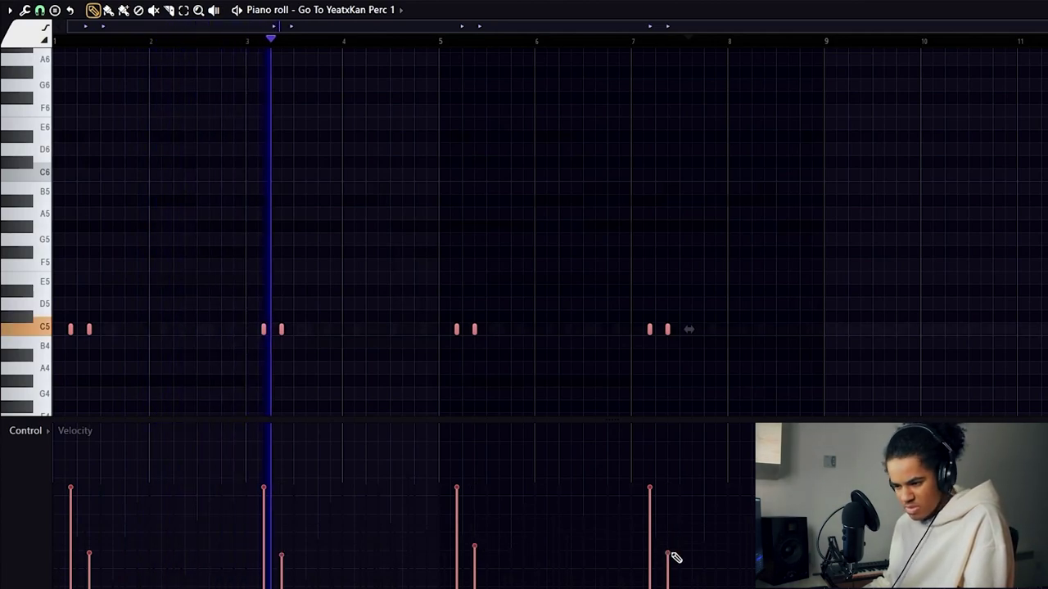
key("ctrl+d")
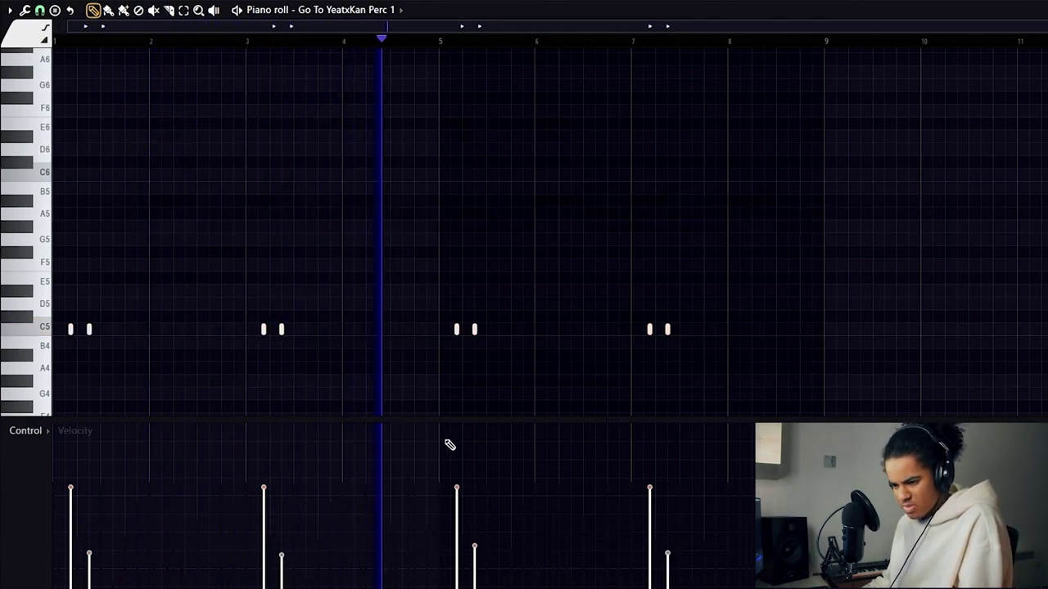
key("alt+r")
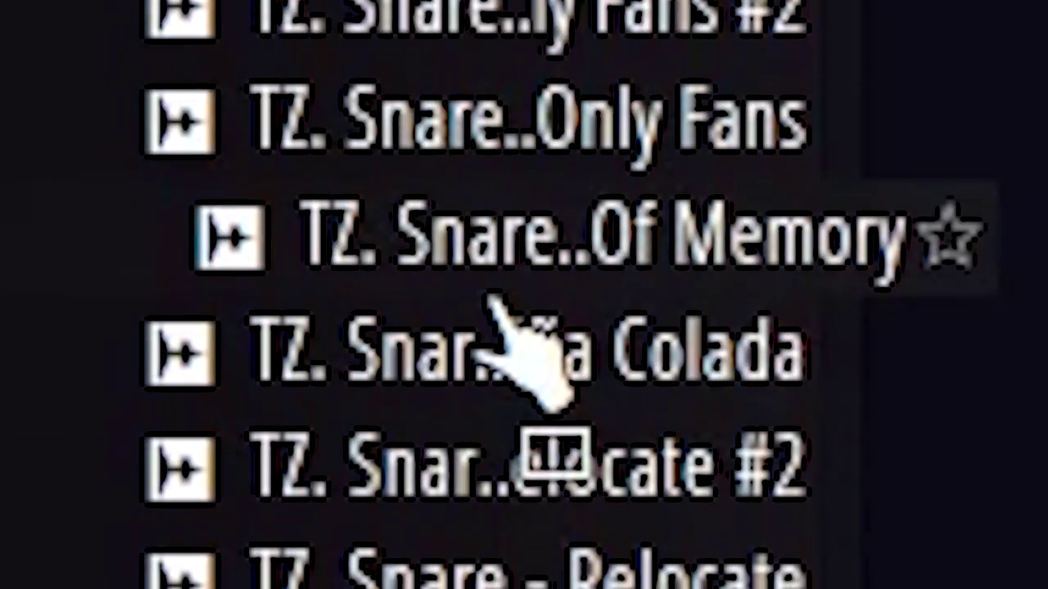
Step: Add the TZ. Snare - Out Of Memory sample with C5 hits in bars 2, 4, 6 and 8, and add the TZ. Snare - Backshots sample
left_click_drag(503, 316, 928, 328)
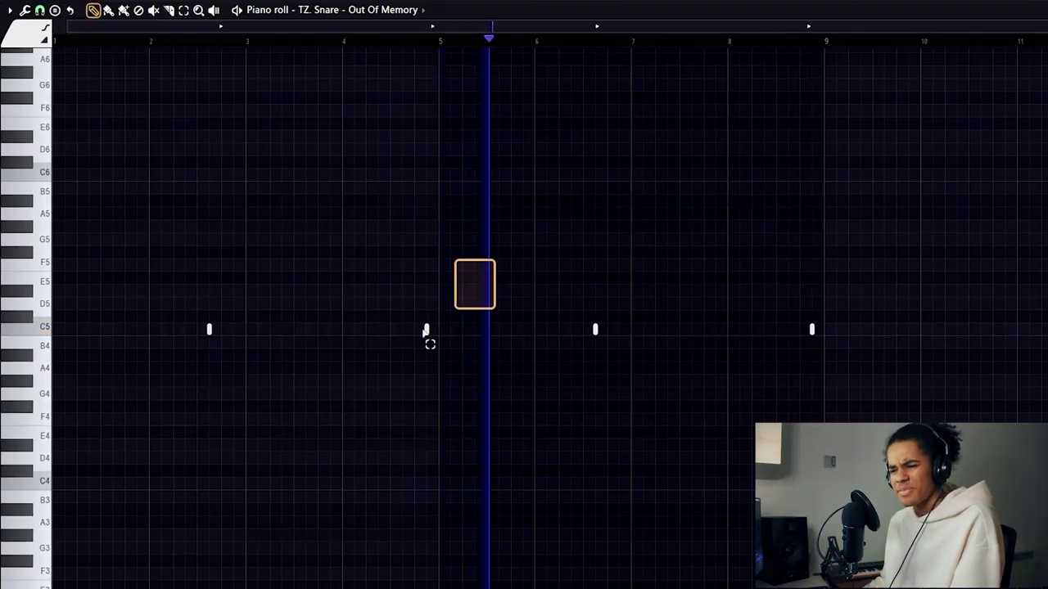
left_click_drag(565, 583, 566, 388)
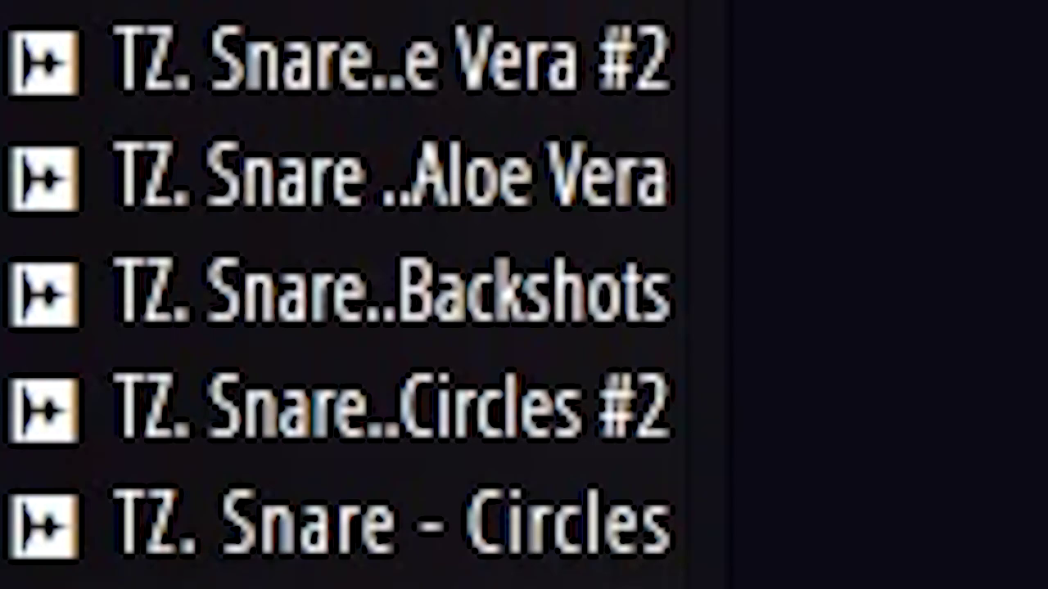
left_click_drag(458, 294, 741, 472)
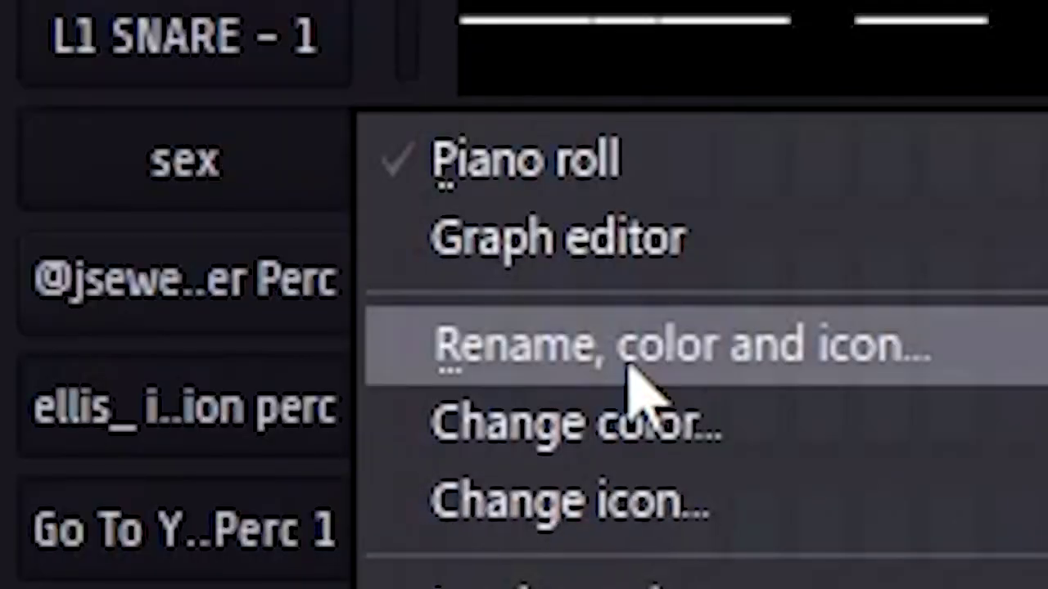
Step: Rename the channel directly below L1 SNARE - 1 as Clap 1
left_click(639, 351)
type("Clap")
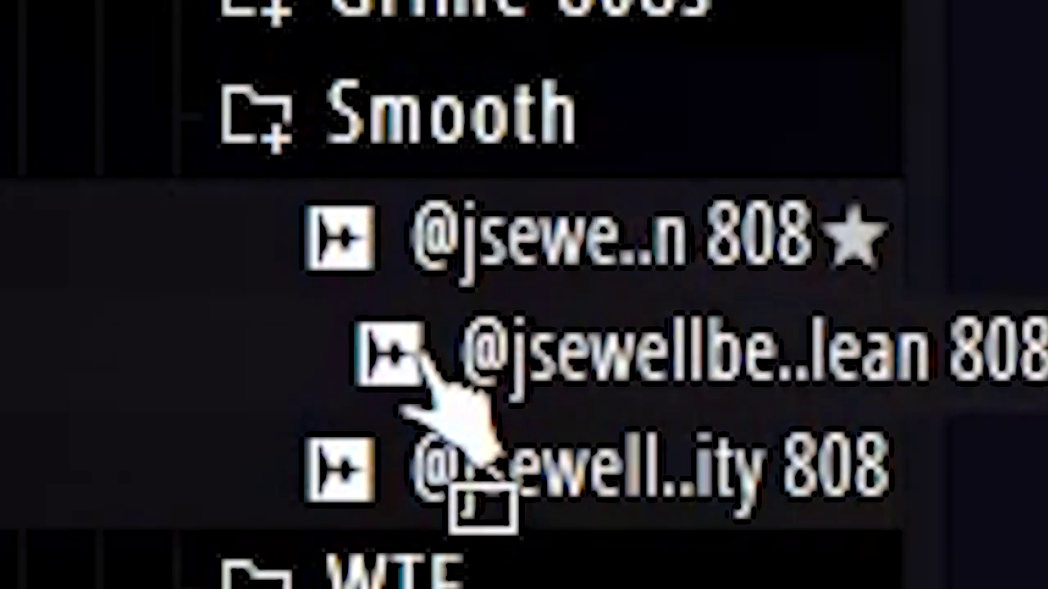
Step: Add the Bjorn 808 sample to the channel rack and place half-bar notes, C#5 at bar 1 and G#5 at bar 3
left_click_drag(430, 470, 495, 255)
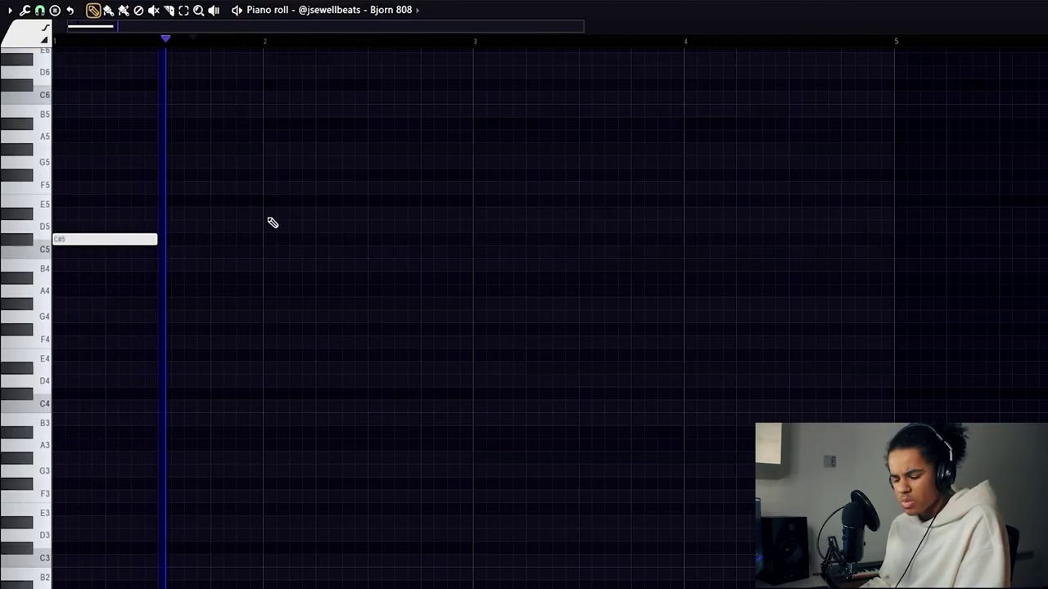
scroll(299, 205, "up", 2)
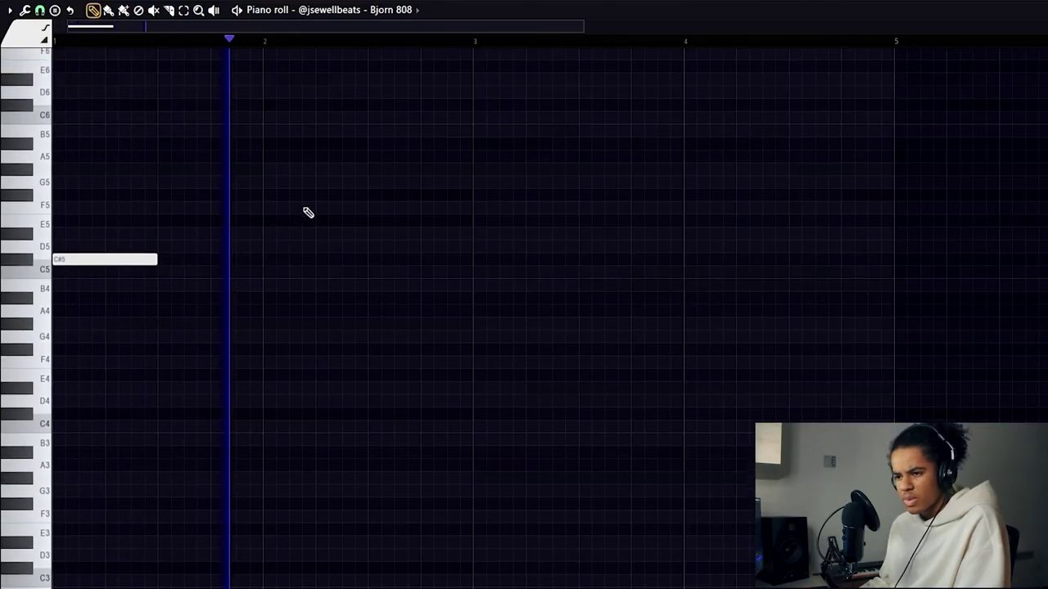
mouse_move(475, 217)
left_mouse_down()
mouse_move(545, 189)
mouse_move(512, 185)
left_mouse_up()
scroll(524, 93, "down", 2)
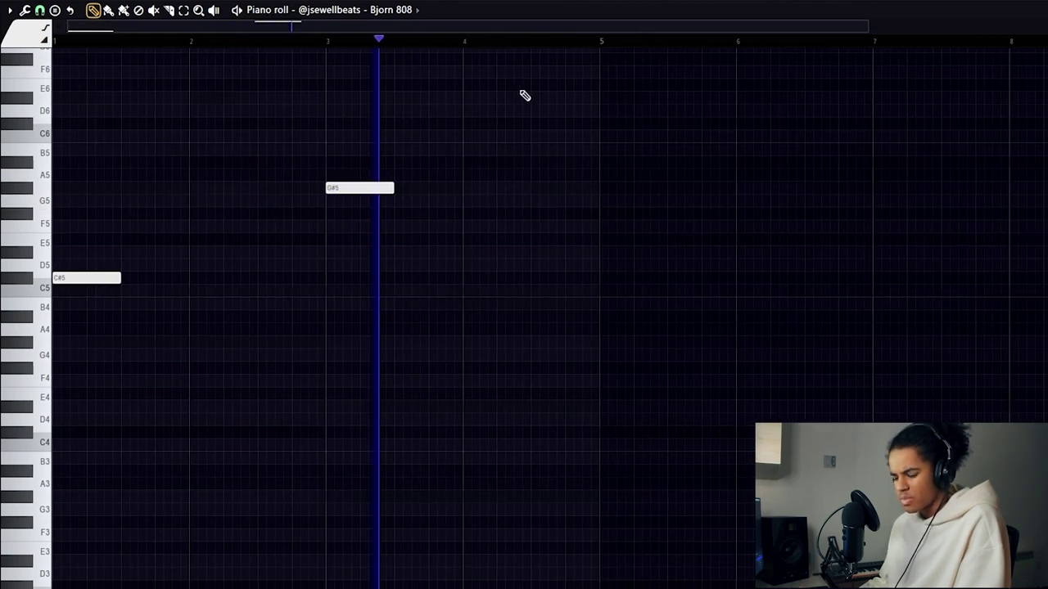
Step: Duplicate both 808 notes so that C#5 repeats at bar 5 and G#5 at bar 7
key("ctrl+a")
key("ctrl+b")
left_click_drag(426, 278, 627, 281)
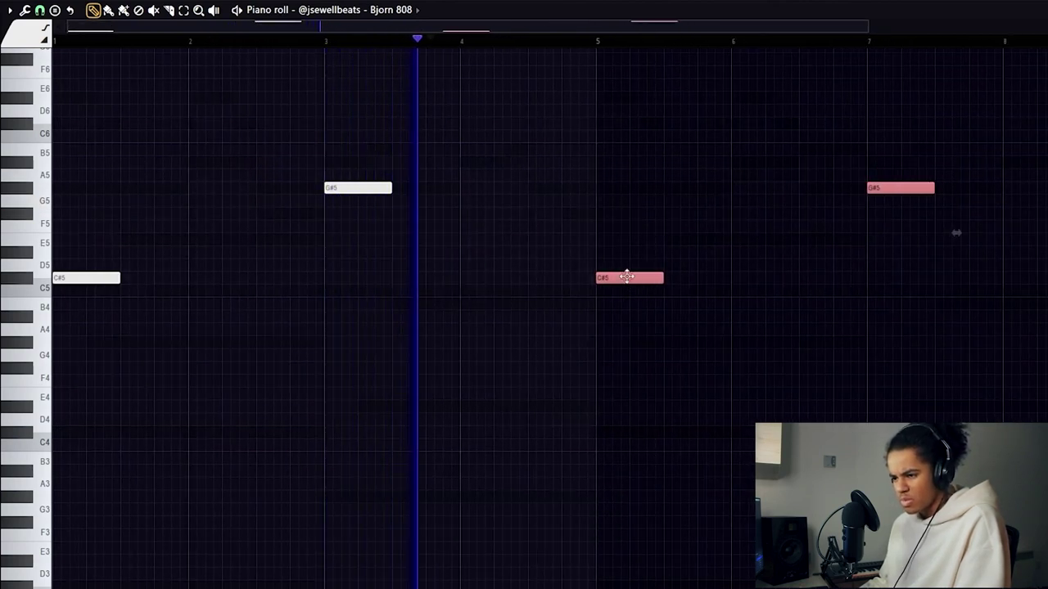
left_click(382, 87)
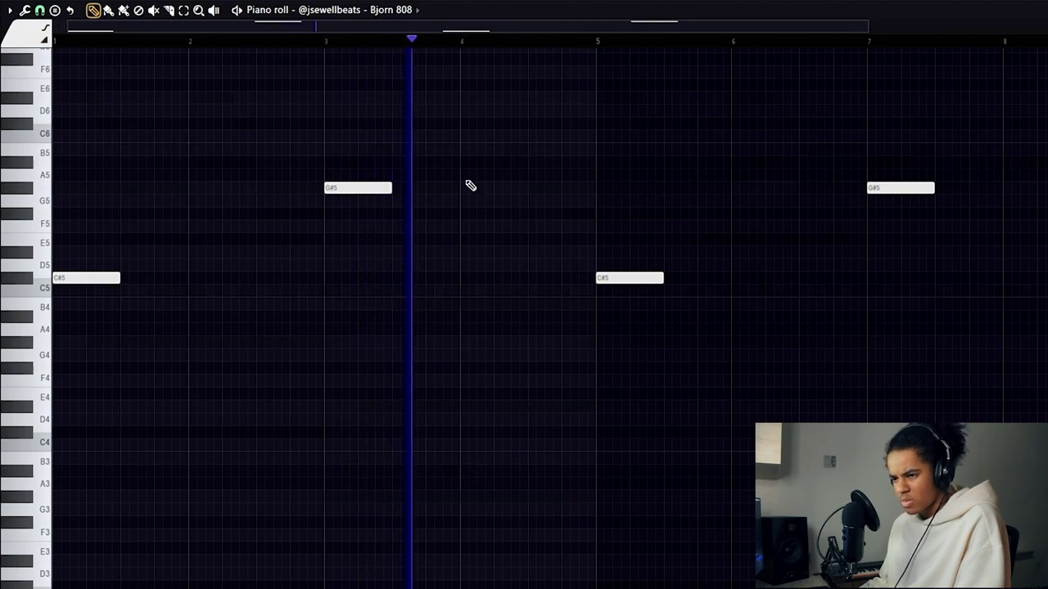
Step: Add a short G#5 with a G#6 slide late in bar 3, and three F#5 notes with D#6, E6 and D#6 slides in bar 4
left_click(435, 190)
scroll(430, 131, "up", 3)
mouse_move(427, 135)
left_mouse_down()
mouse_move(463, 156)
mouse_move(432, 149)
left_mouse_up()
left_click_drag(492, 304, 444, 308)
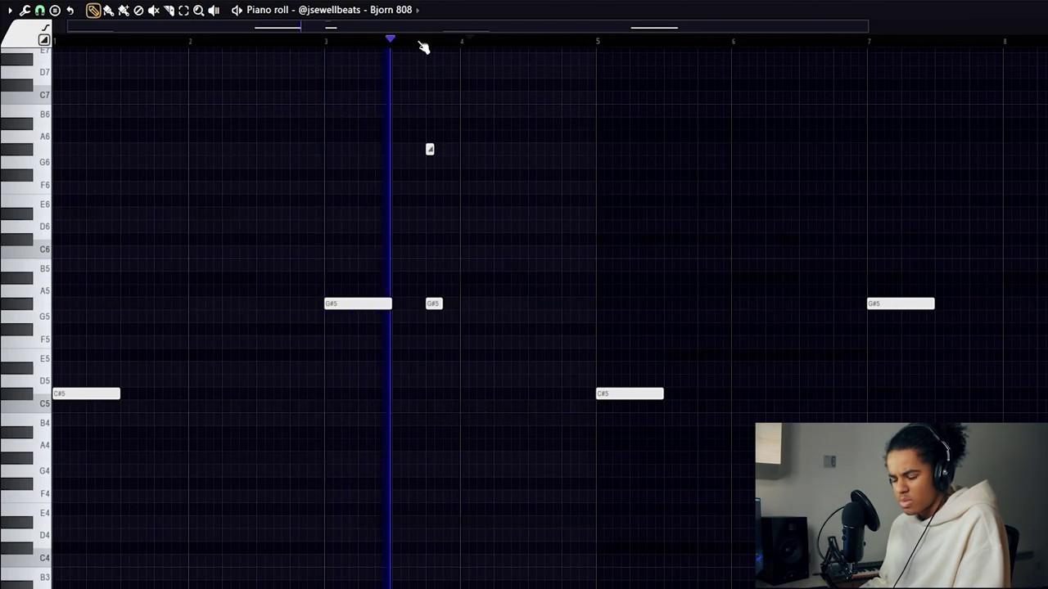
scroll(369, 147, "down", 3)
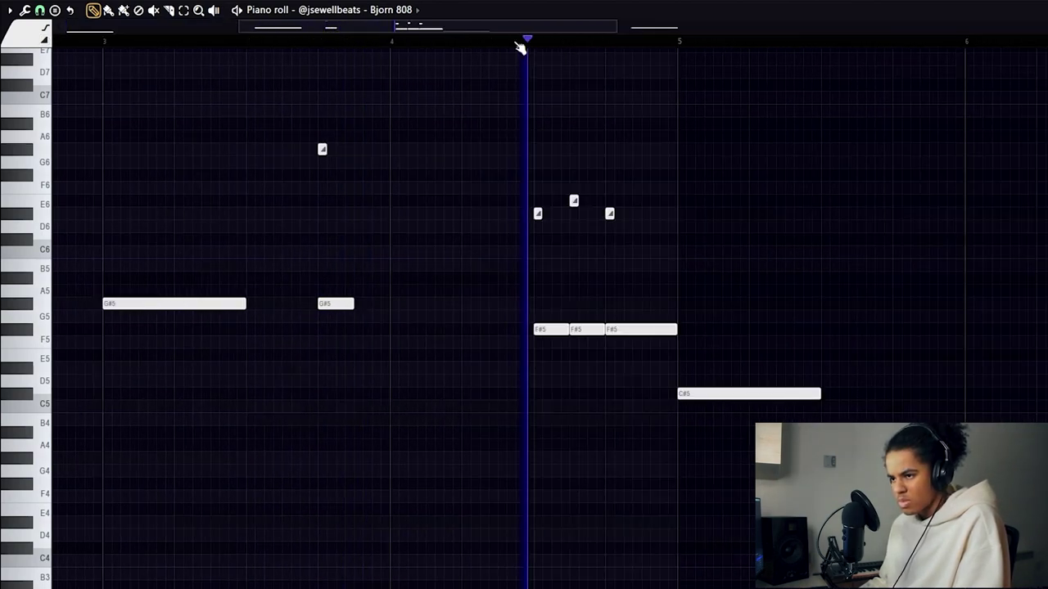
scroll(519, 42, "down", 3)
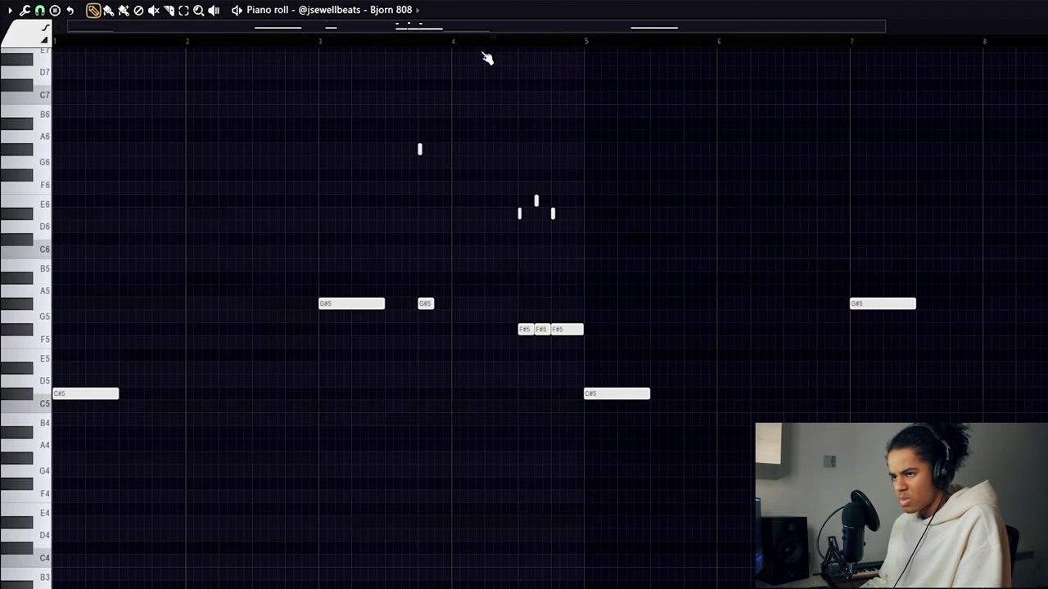
Step: Transpose the whole 808 pattern down three octaves and add a C#2 note in the second half of bar 2
key("ctrl+Down")
key("ctrl+Down")
key("ctrl+Down")
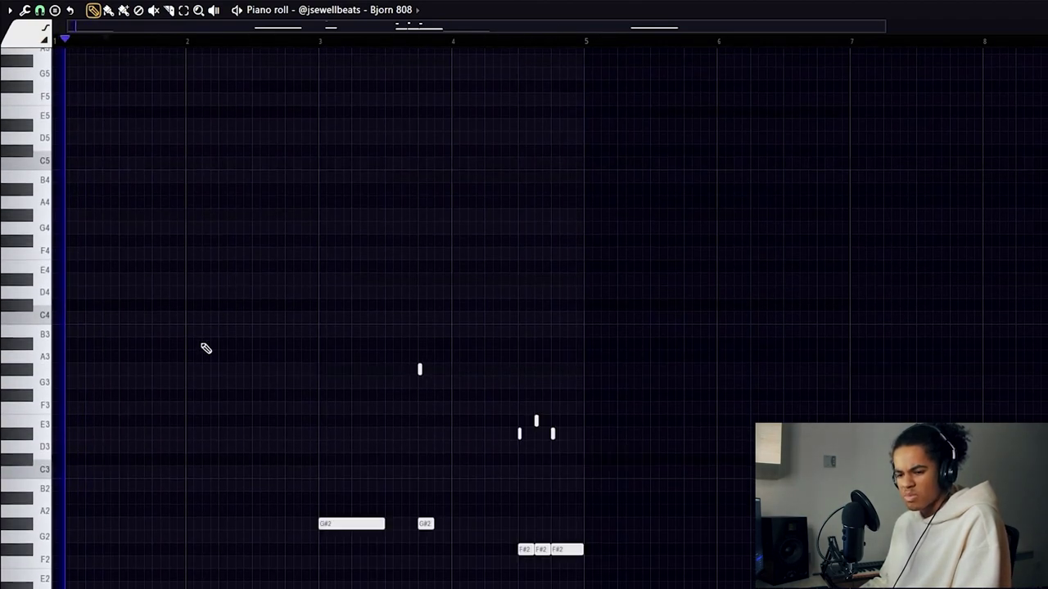
scroll(128, 528, "down", 3)
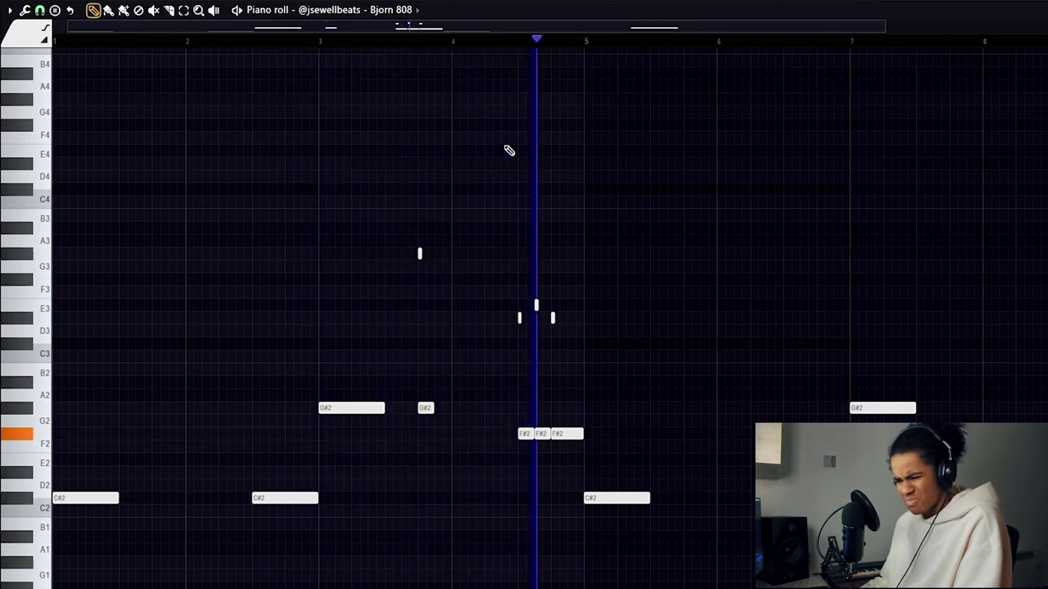
Step: Shorten the first two F#2 notes in bar 4 to leave gaps, and raise the bar 4 slides to D#4 and E4
scroll(556, 202, "up", 3)
left_click(496, 48)
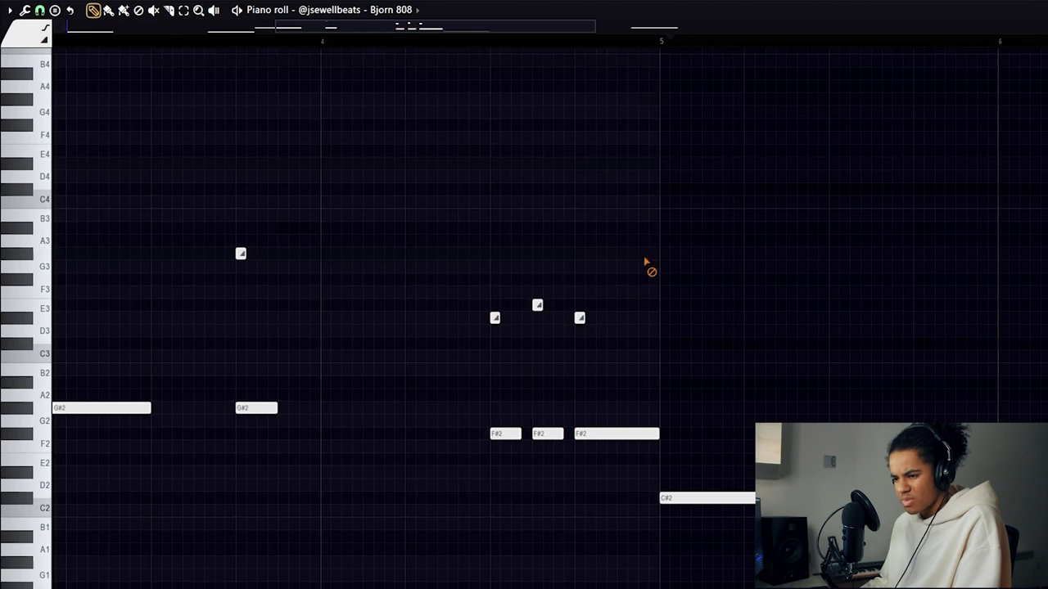
scroll(461, 54, "down", 4)
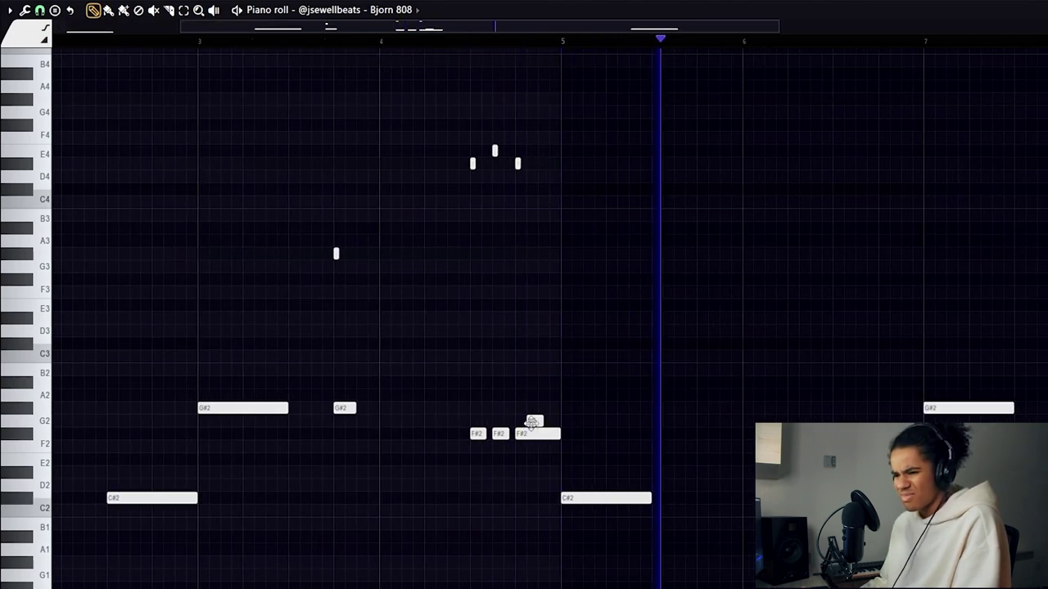
scroll(461, 51, "down", 3)
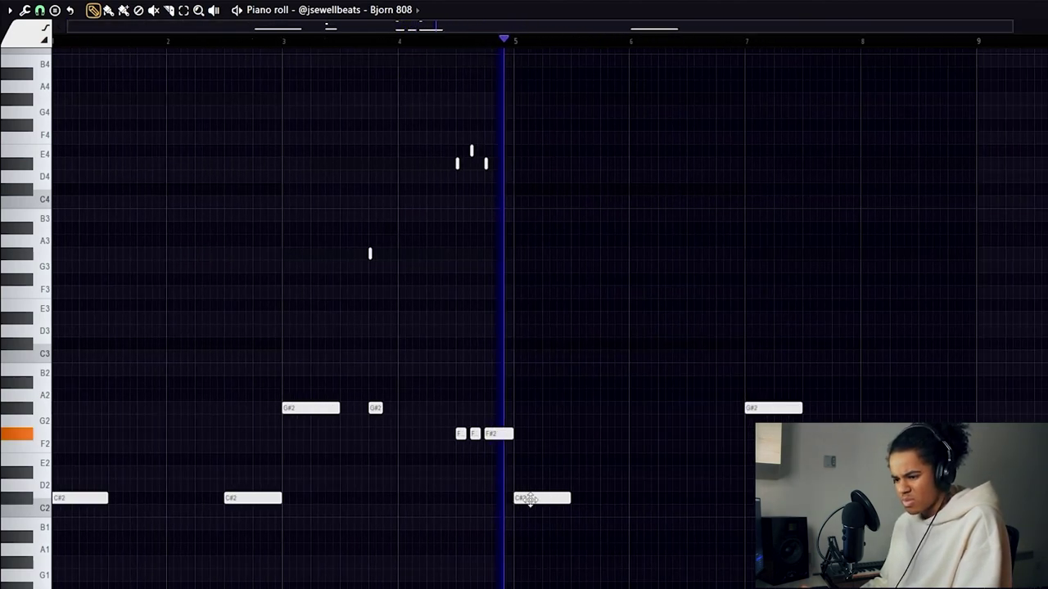
Step: Fill late bar 5 through bar 6 with C#2 notes and two slides, and transpose the 808 pattern up two octaves
left_click(620, 499)
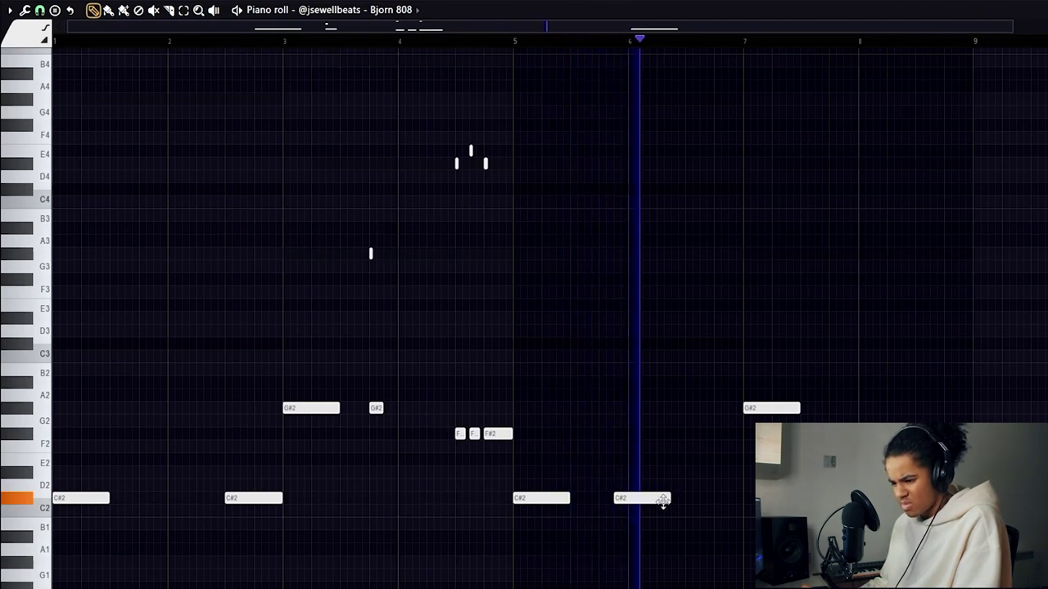
left_click_drag(693, 501, 716, 493)
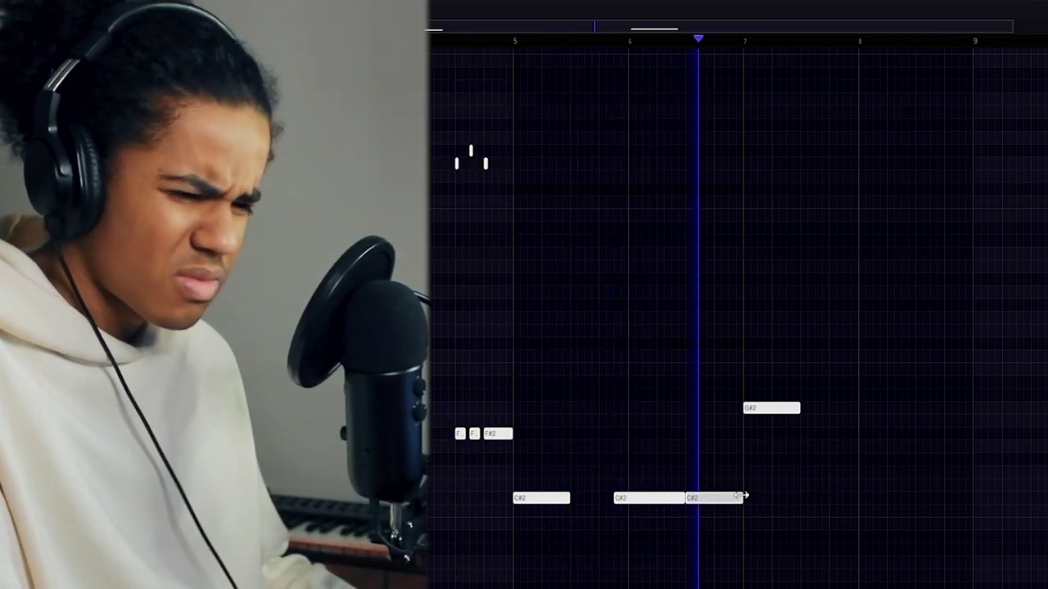
scroll(734, 491, "up", 2)
scroll(737, 383, "up", 2)
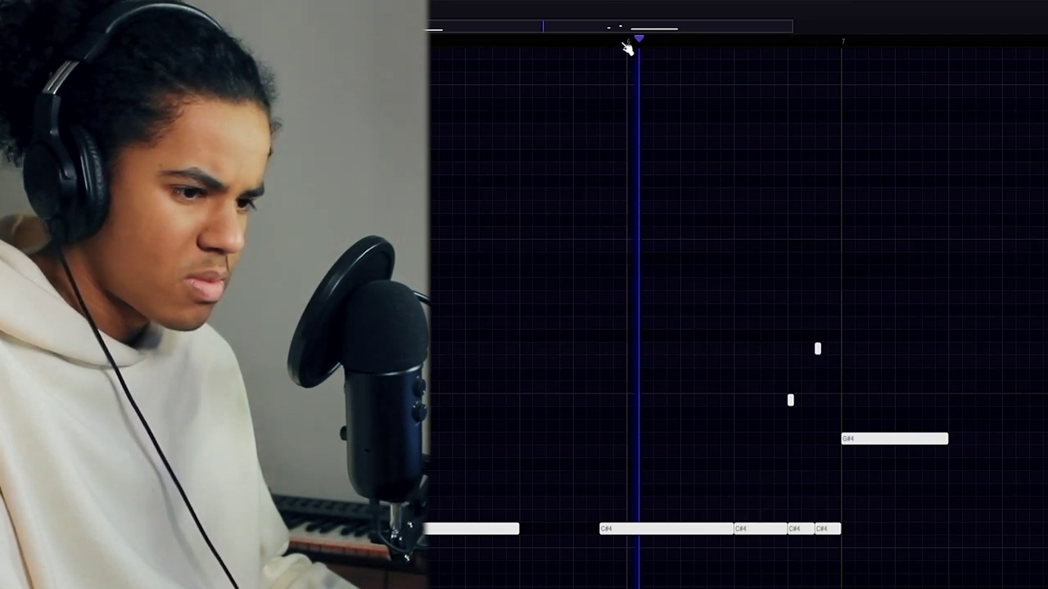
Step: Transpose the 808 pattern down two octaves to C#2 and raise the two bar 6 slides to B3 and D#4
scroll(650, 119, "down", 3)
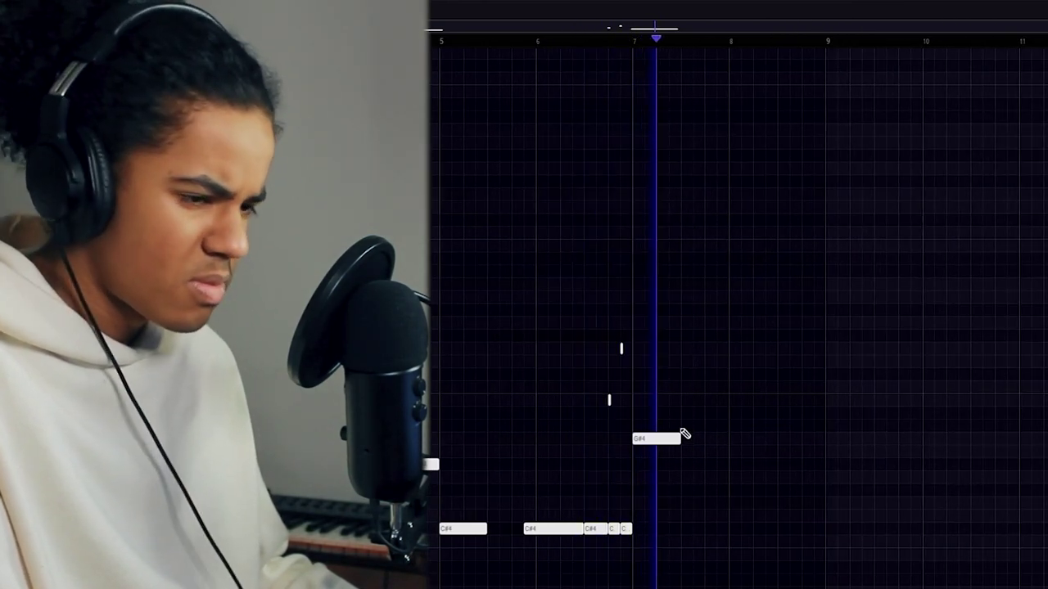
scroll(610, 98, "up", 3)
scroll(619, 147, "down", 4)
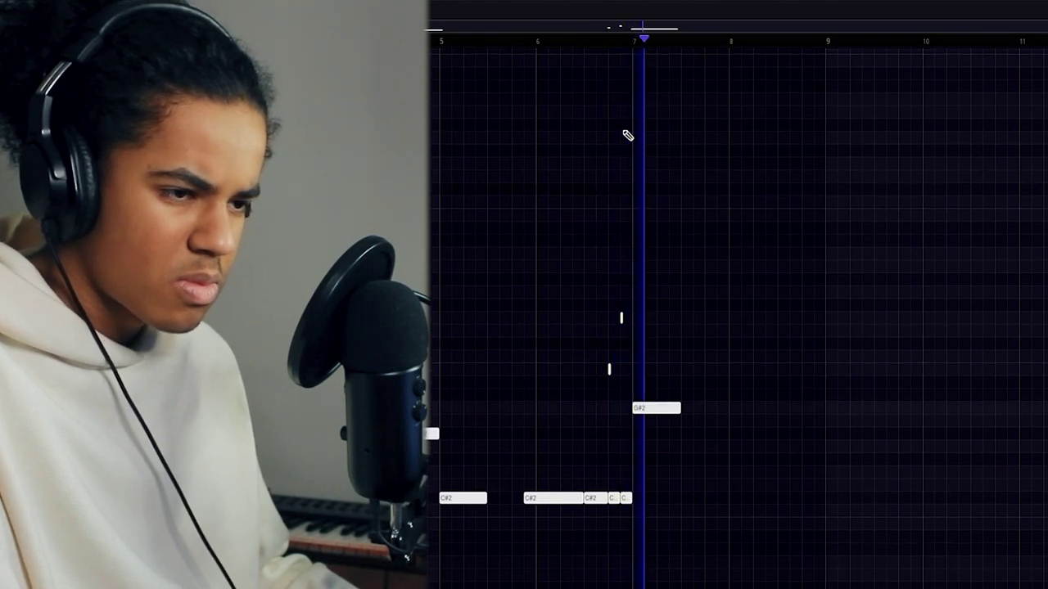
scroll(597, 48, "up", 3)
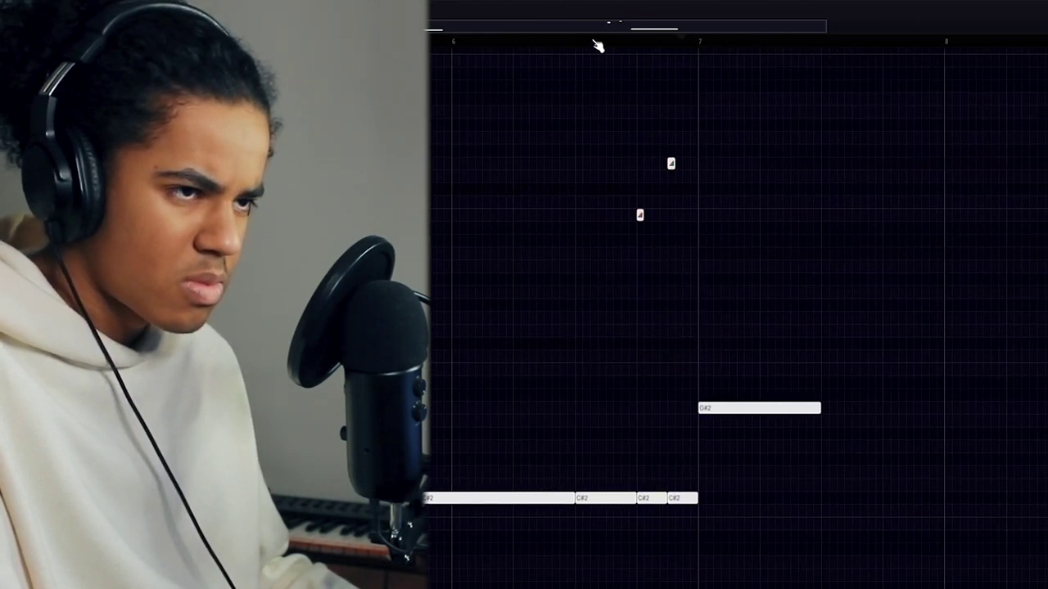
scroll(618, 47, "down", 2)
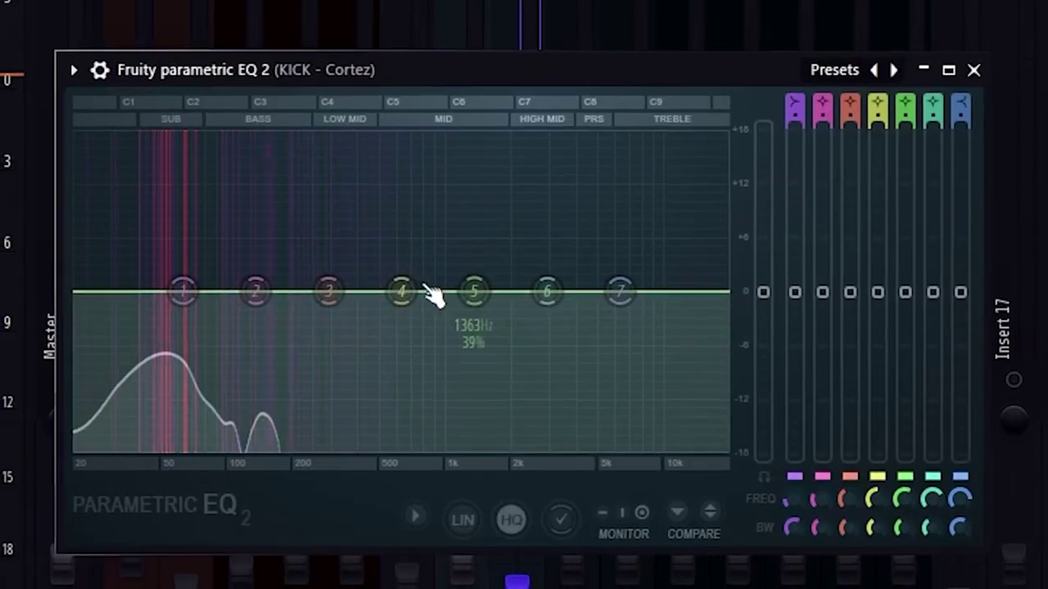
Step: Lower a low-frequency band in the KICK - Cortez EQ and sidechain the Bjorn 808's Fruity Limiter compressor to that kick
left_click_drag(222, 297, 230, 331)
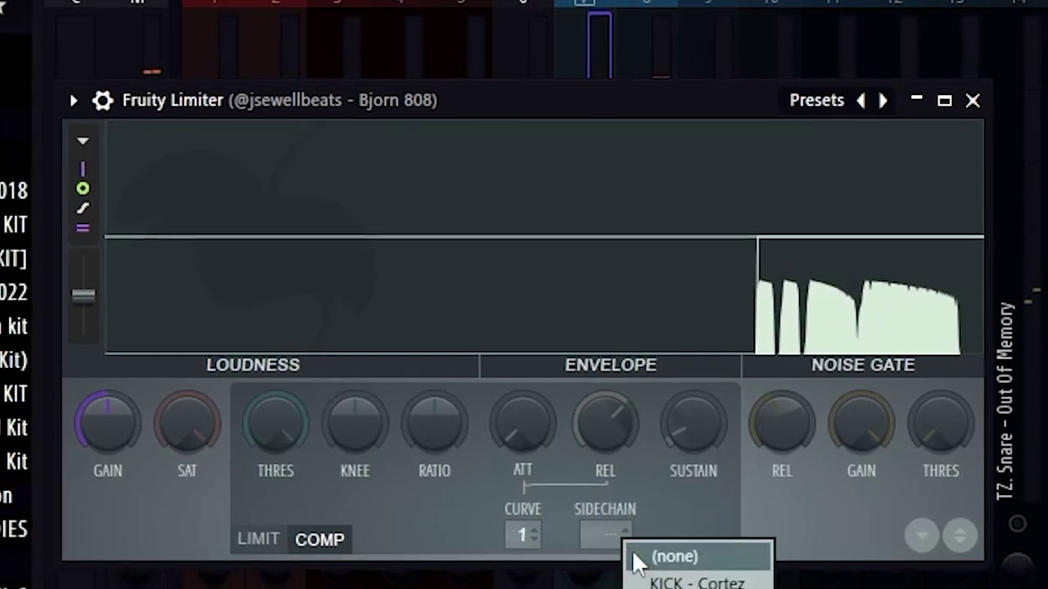
left_click(695, 585)
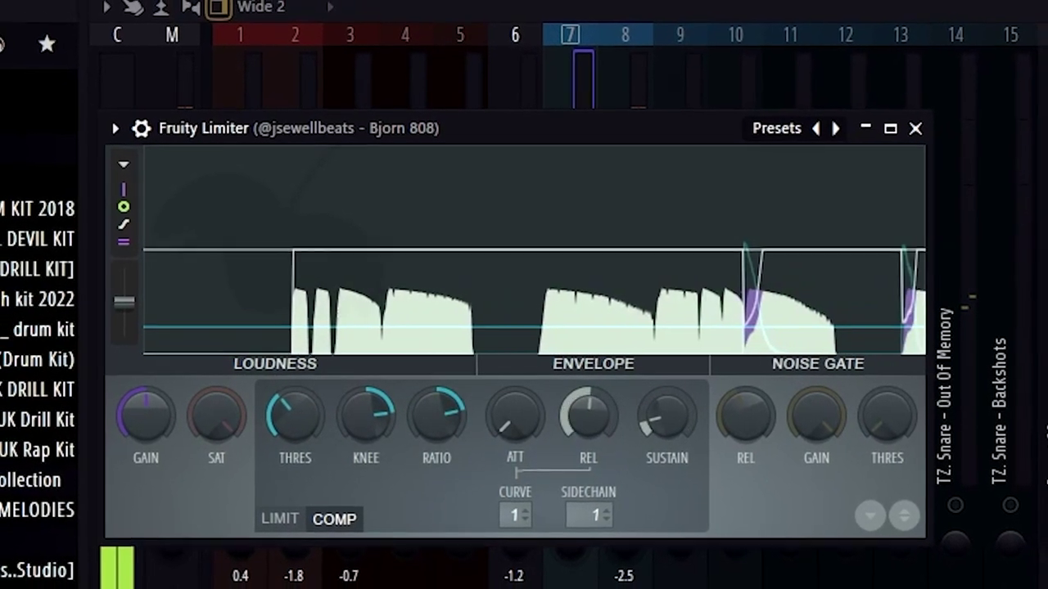
scroll(310, 413, "down", 3)
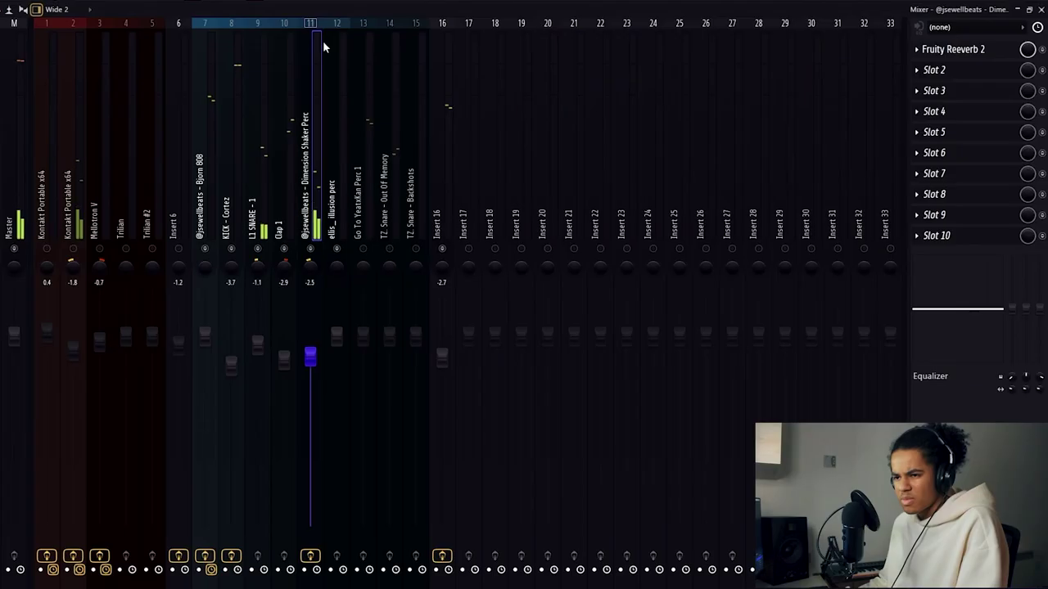
Step: Unmute mixer tracks 12 to 15 and set their levels to -4.0, -1.7, -1.6 and -2.8
left_click(343, 248)
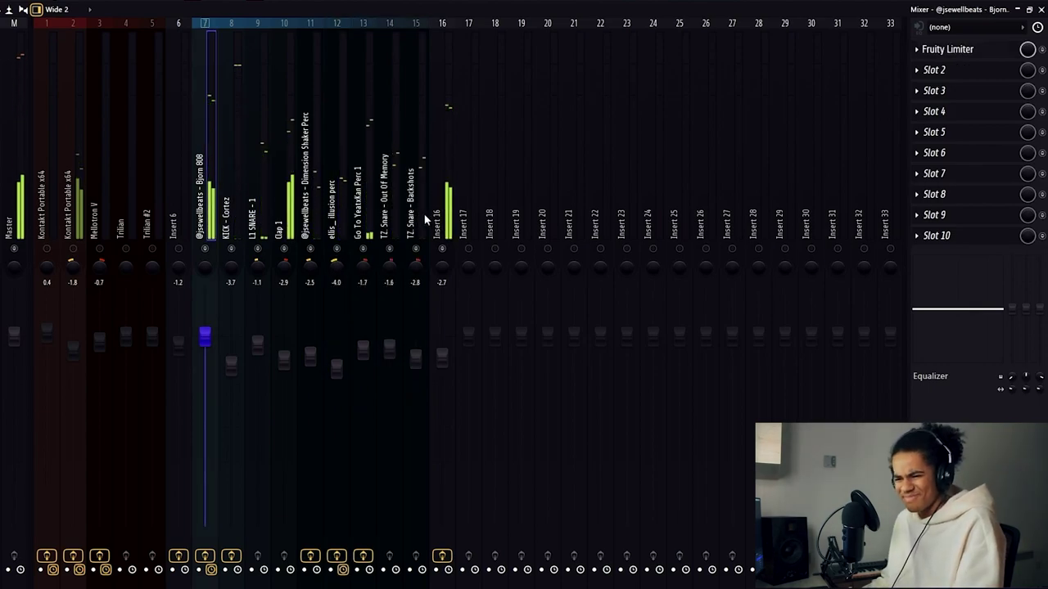
left_click(424, 219)
Step: Raise the Insert 16 level to -1.7 and unmute the two Kontakt Portable x64 tracks
left_click(446, 373)
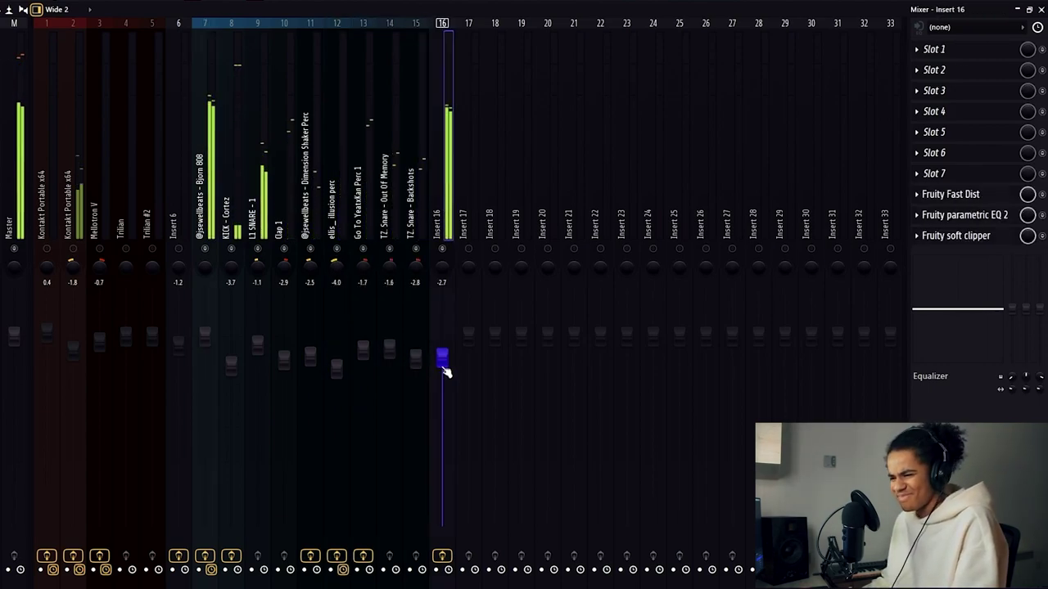
left_click(72, 249)
left_click(205, 249)
left_click(442, 282)
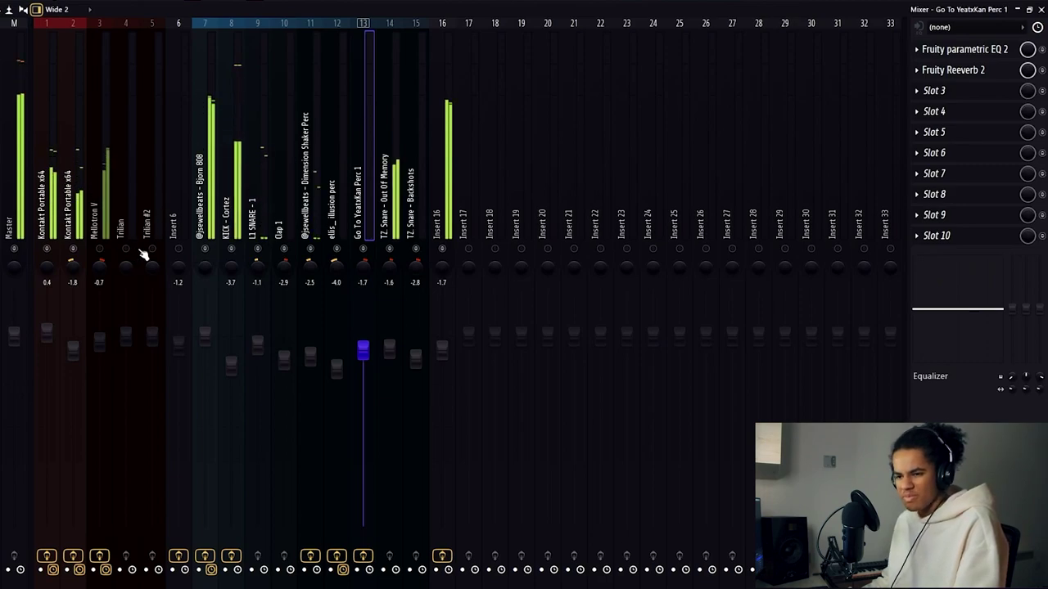
Step: Unmute the Mellotron V mixer track and set its level to -0.3
left_click(141, 256)
left_click(126, 241)
left_click(97, 222)
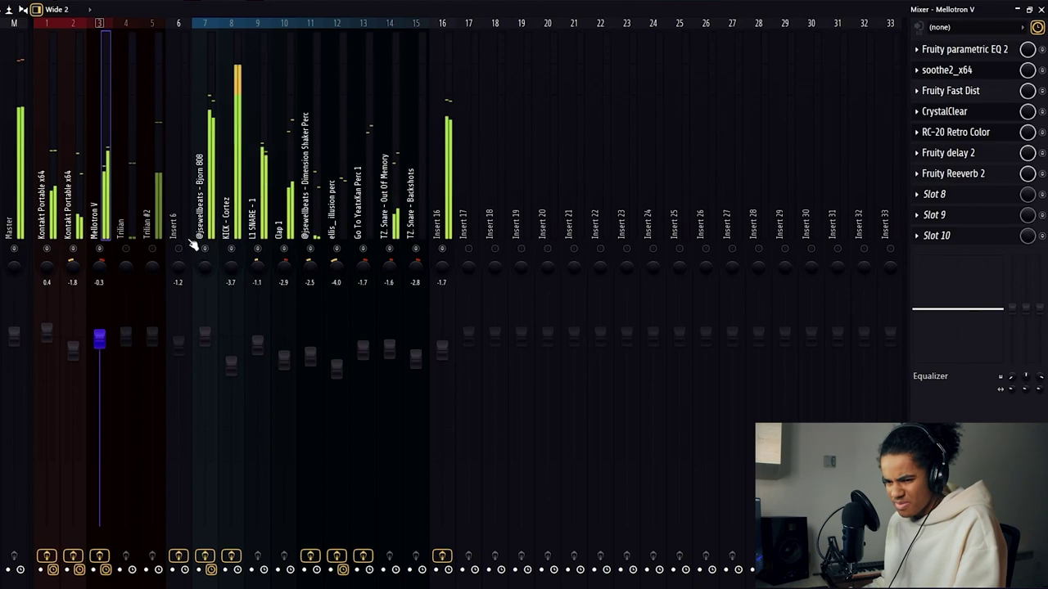
left_click(206, 209)
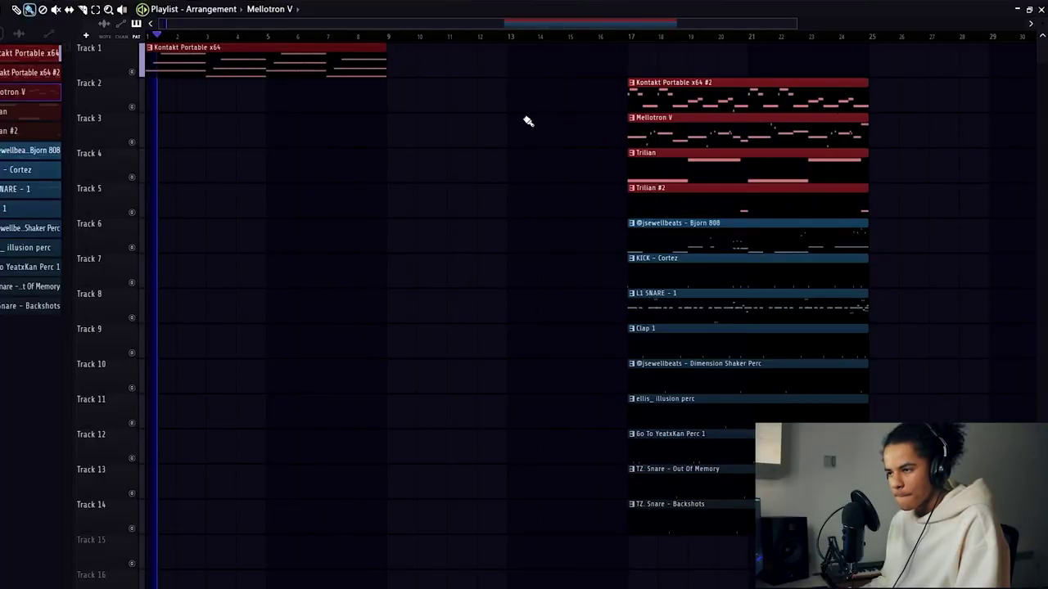
Step: Repeat the Kontakt Portable x64 clip up to bar 17 and lay Kontakt Portable x64 #2 clips on Track 2 from bar 5 to 17
scroll(398, 62, "down", 2)
key("ctrl+b")
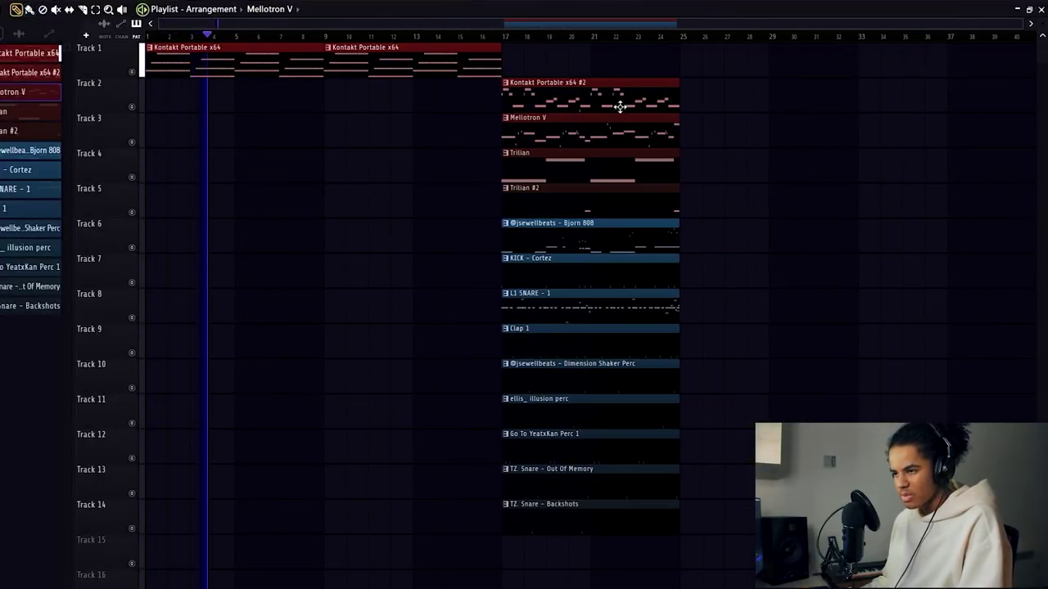
left_click_drag(573, 80, 227, 117)
key("ctrl+b")
Step: Move the Mellotron V, Trilian and Trilian #2 clips to start at bar 9
left_click_drag(491, 42, 393, 136)
left_click_drag(697, 79, 601, 168)
left_click_drag(709, 115, 576, 217)
left_click_drag(594, 169, 418, 168)
Step: Copy the L1 SNARE - 1 clip in front of the drum section and trim the copy to start at bar 13
left_click_drag(560, 287, 650, 300)
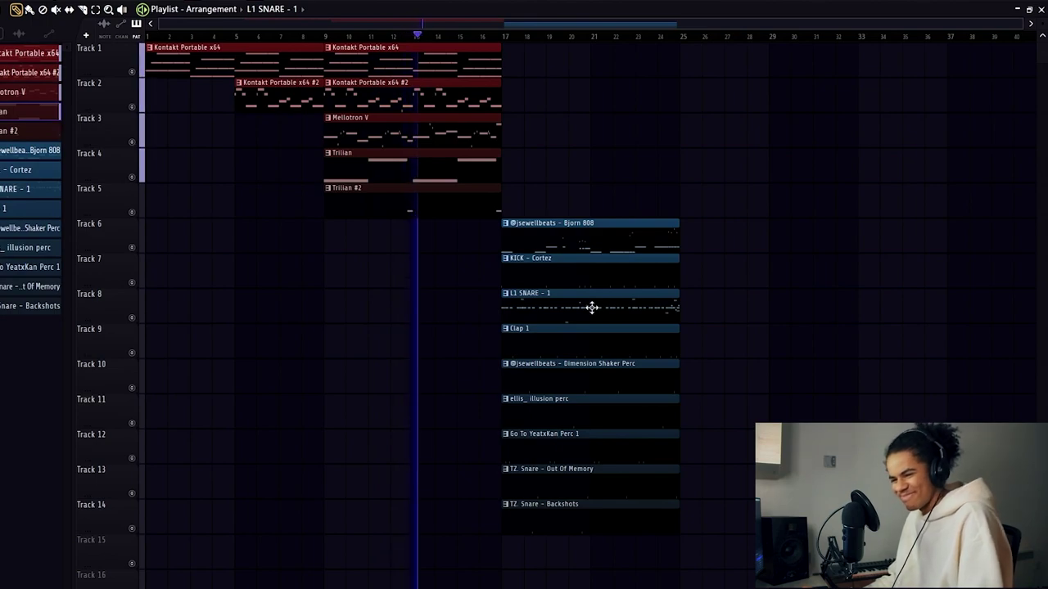
left_click_drag(592, 308, 398, 317)
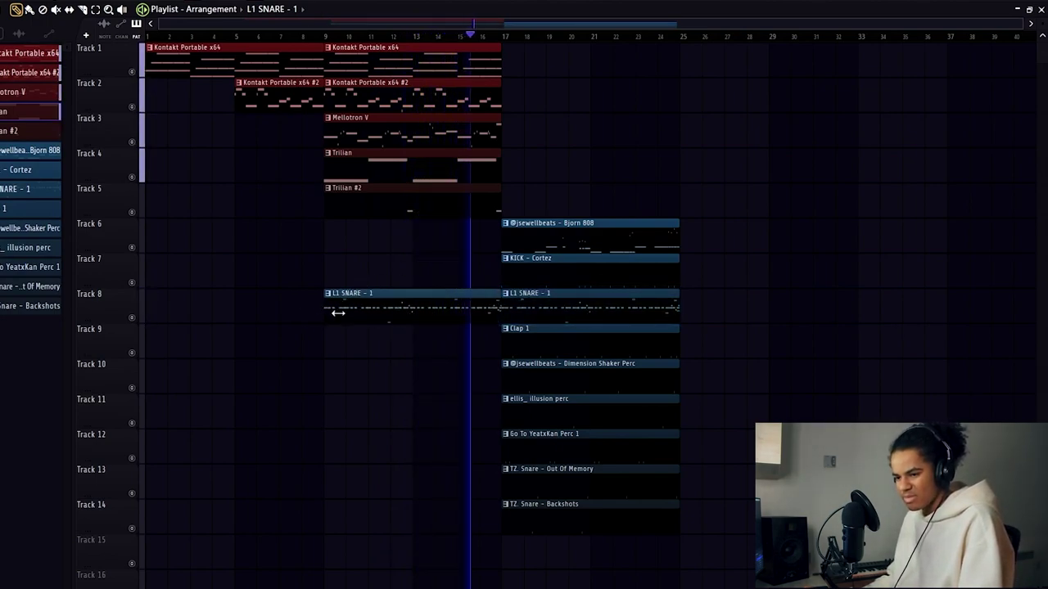
left_click_drag(329, 311, 416, 311)
Step: Duplicate the Kontakt and Mellotron V clips from bar 9 to bar 17, and trim the Bjorn 808 and kick clips to start at bar 19
left_click_drag(515, 59, 321, 144)
key("ctrl+b")
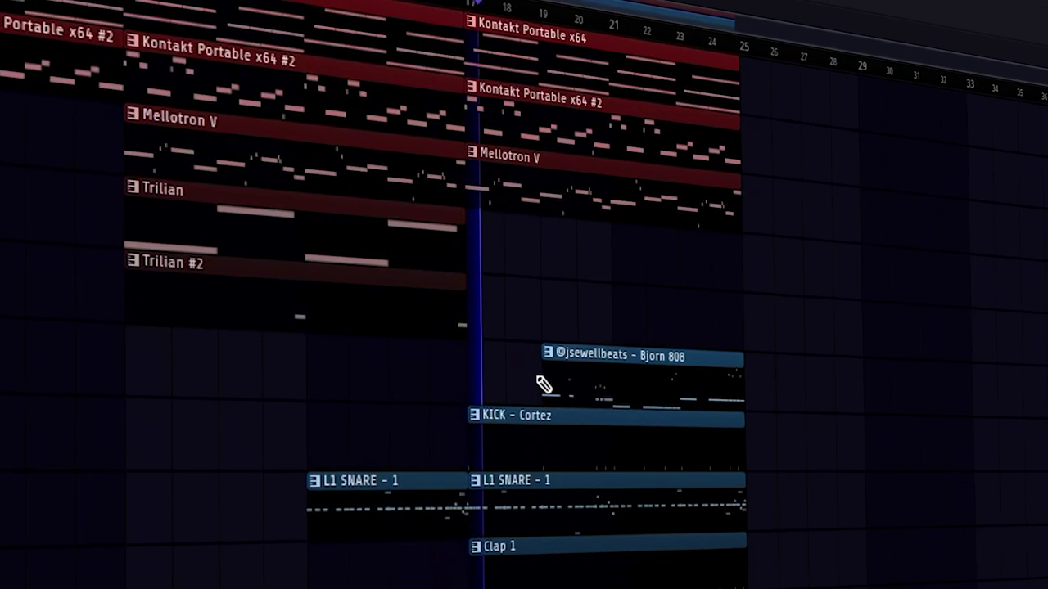
left_click_drag(468, 433, 545, 394)
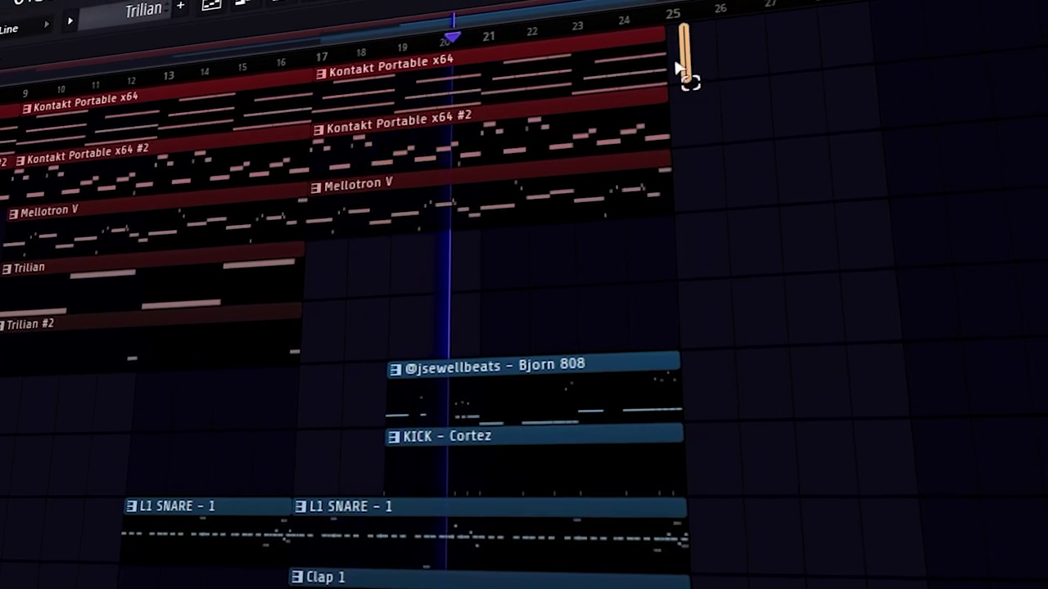
Step: Repeat the full section from bar 17 up to bar 49 and place the Trilian and Trilian #2 clips from bar 33 to 49
left_click_drag(695, 59, 415, 541)
left_click_drag(754, 149, 653, 212)
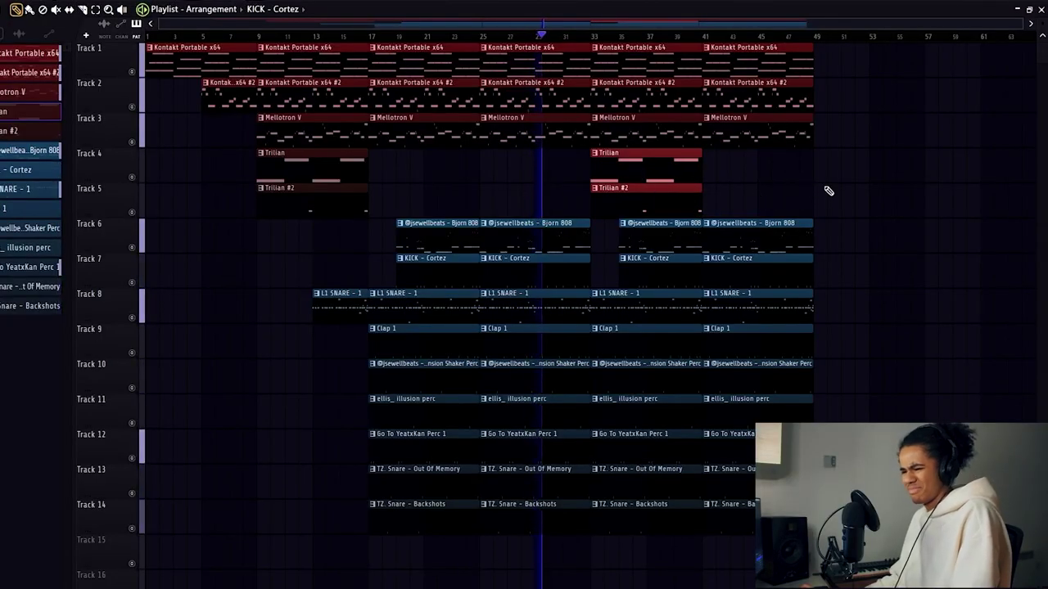
key("ctrl+b")
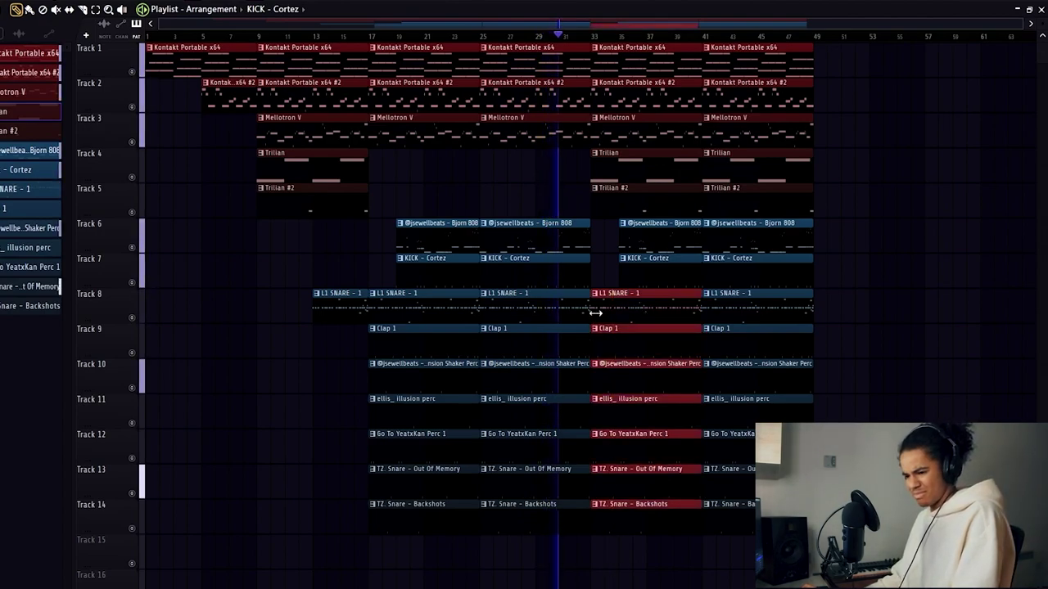